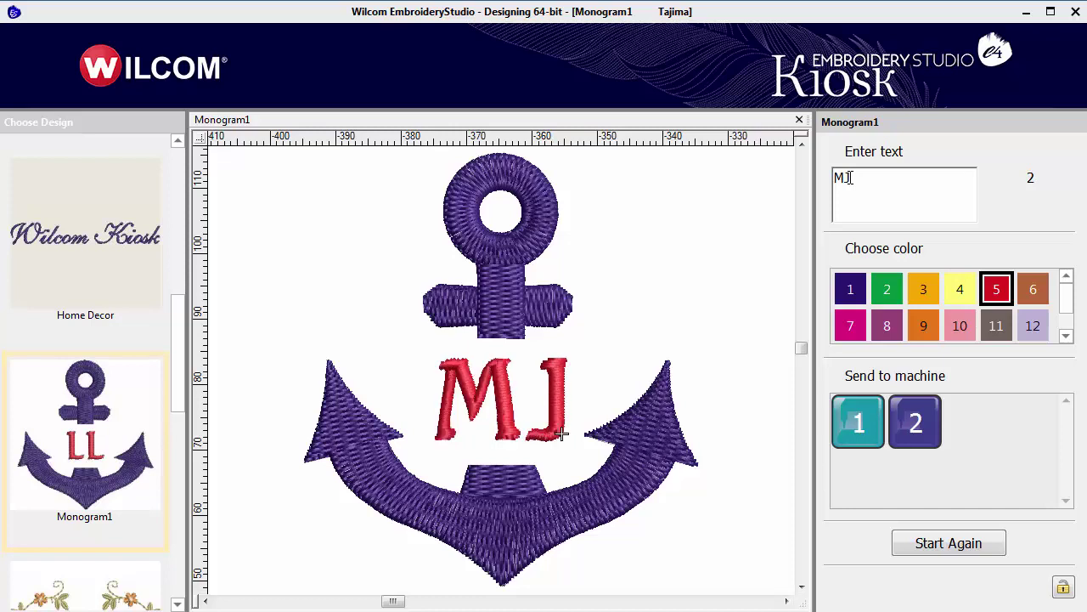
Recolour the MJ monogram letters gold using Kiosk colour swatch 3.
left_click(924, 291)
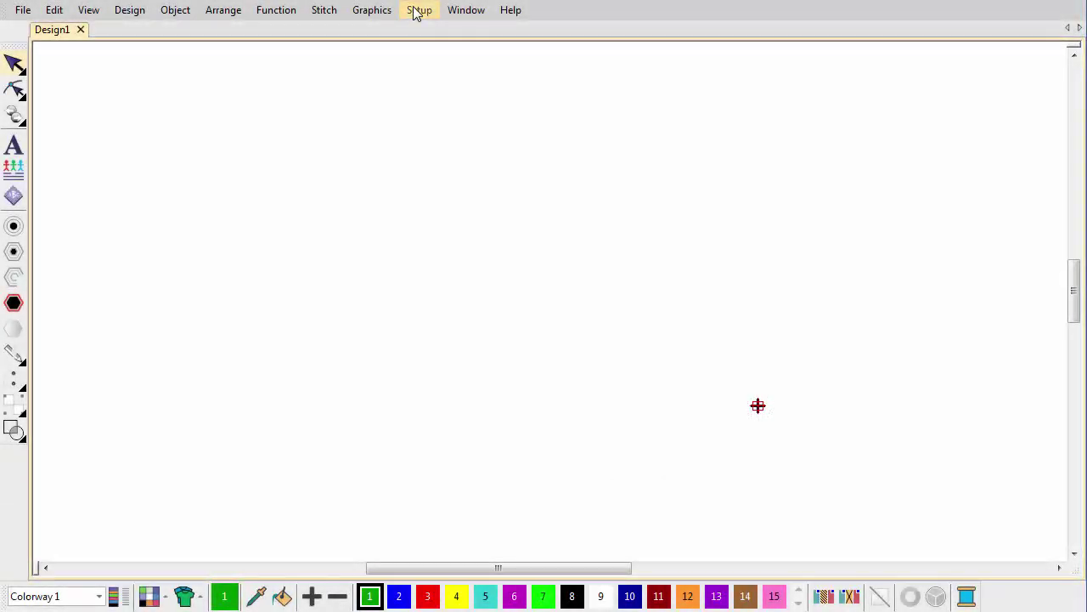
Create a new Machine Folder connection in Connection Manager Setup.
left_click(418, 10)
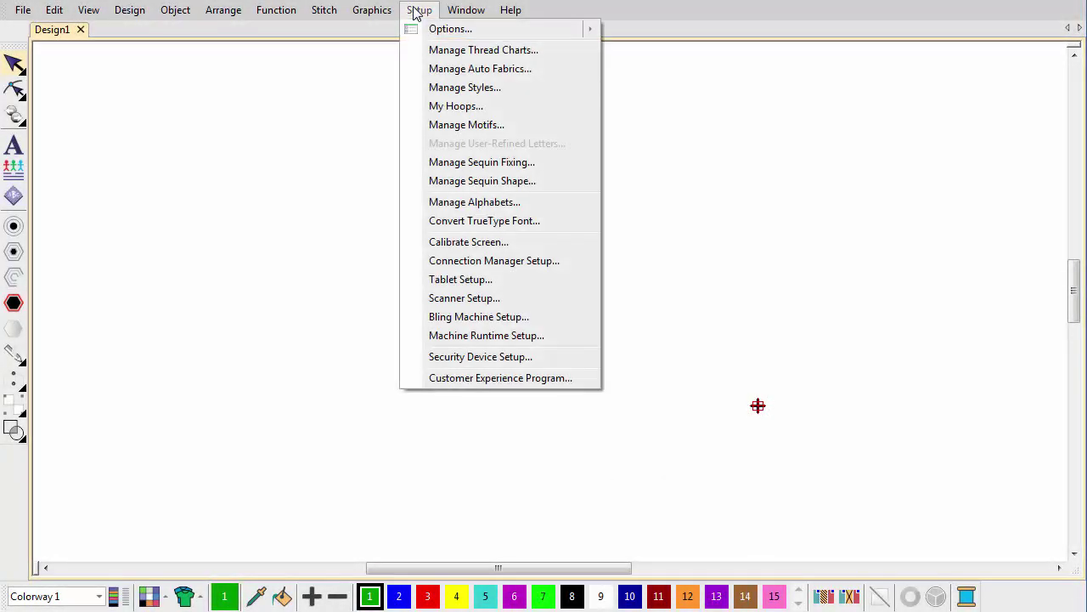
left_click(474, 260)
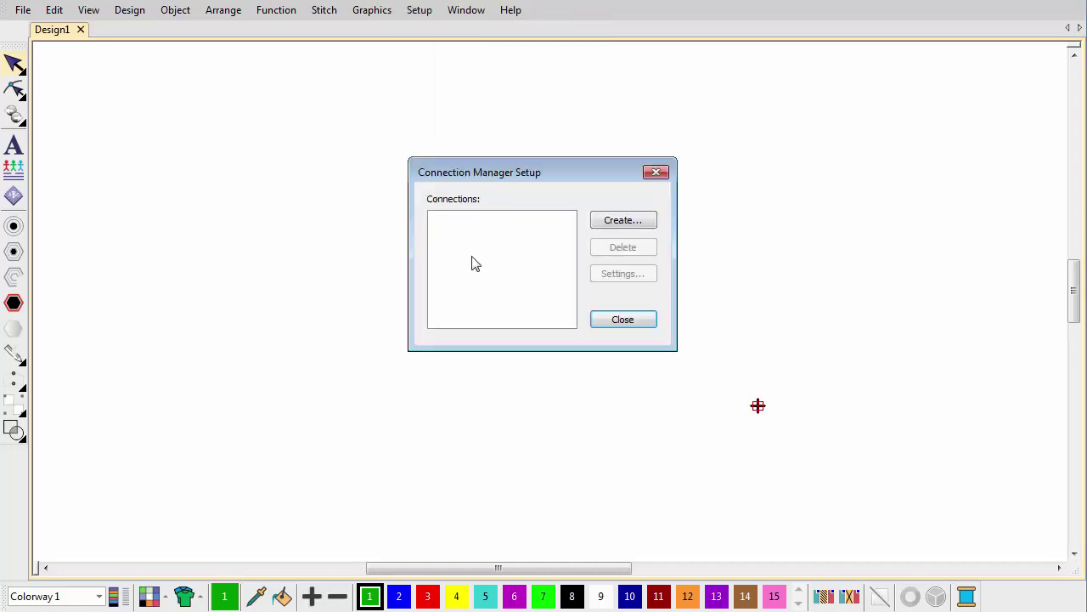
left_click(610, 222)
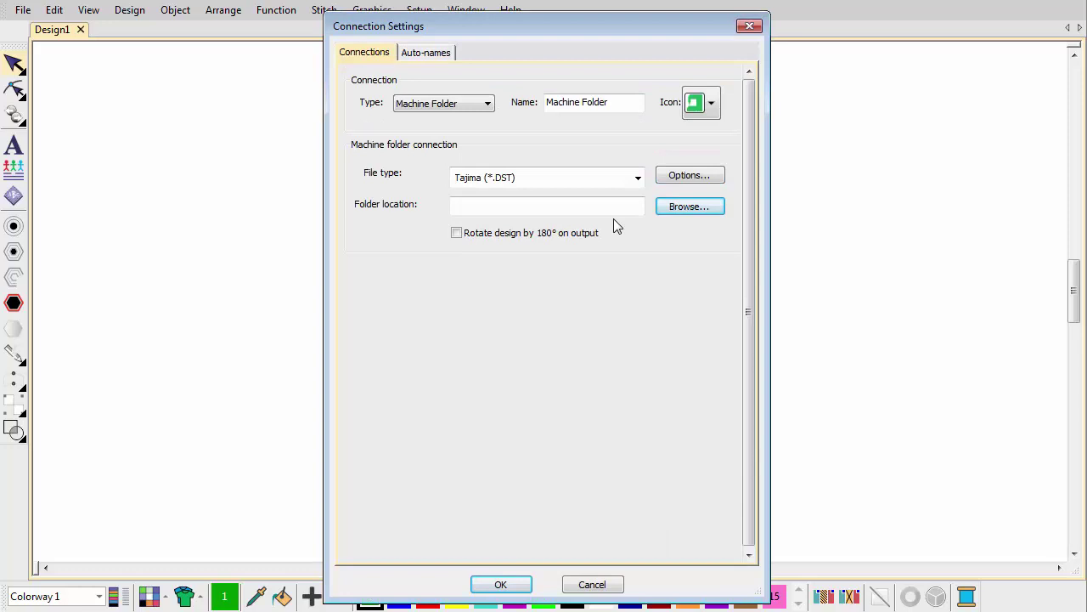
left_click(487, 104)
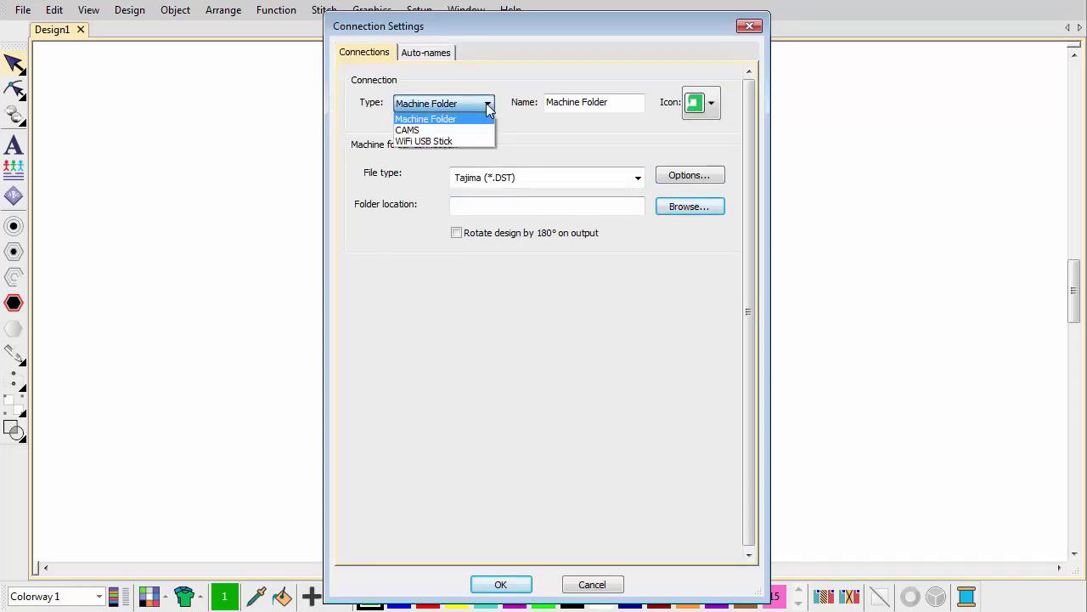
left_click(488, 106)
Name the connection 'Brother PR600 Mach 1' with the light-blue icon and Brother/Babylock/Deco (*.PES) format.
left_click_drag(608, 103, 549, 95)
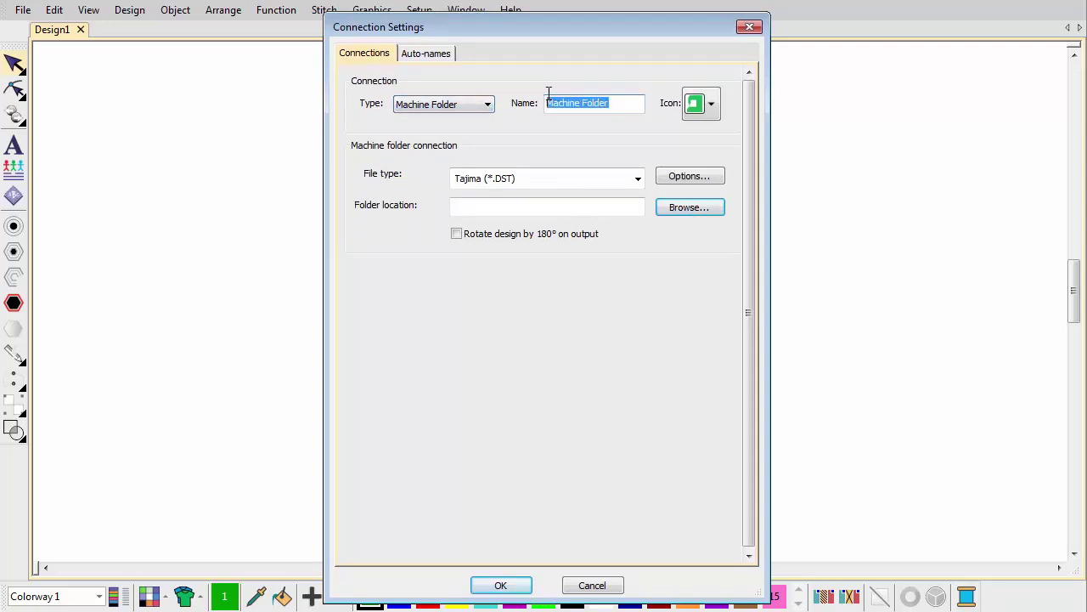
type("Brother PR600 Mach 1")
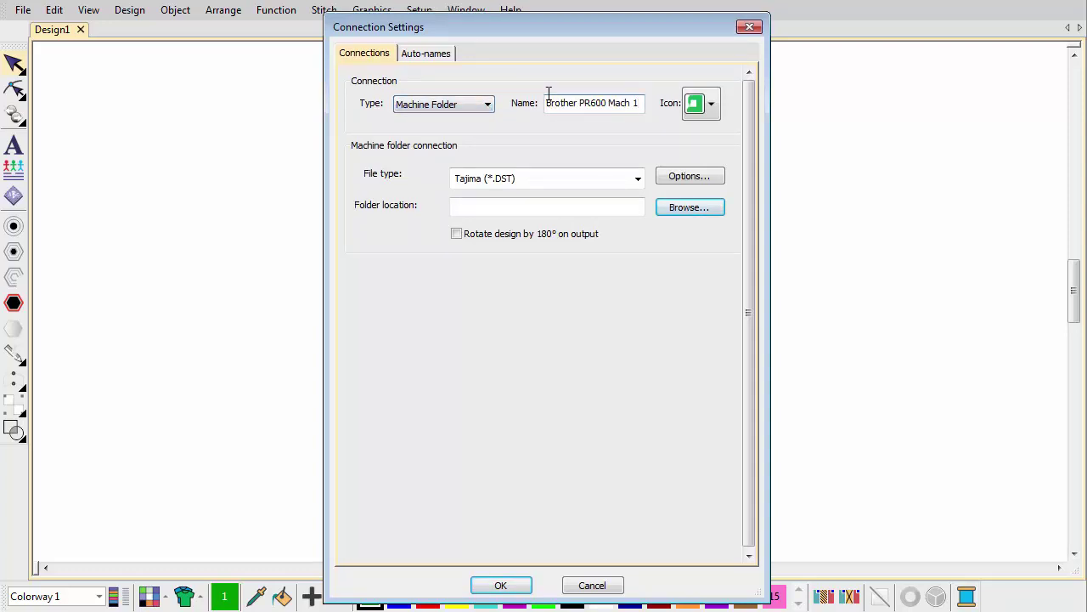
left_click(714, 107)
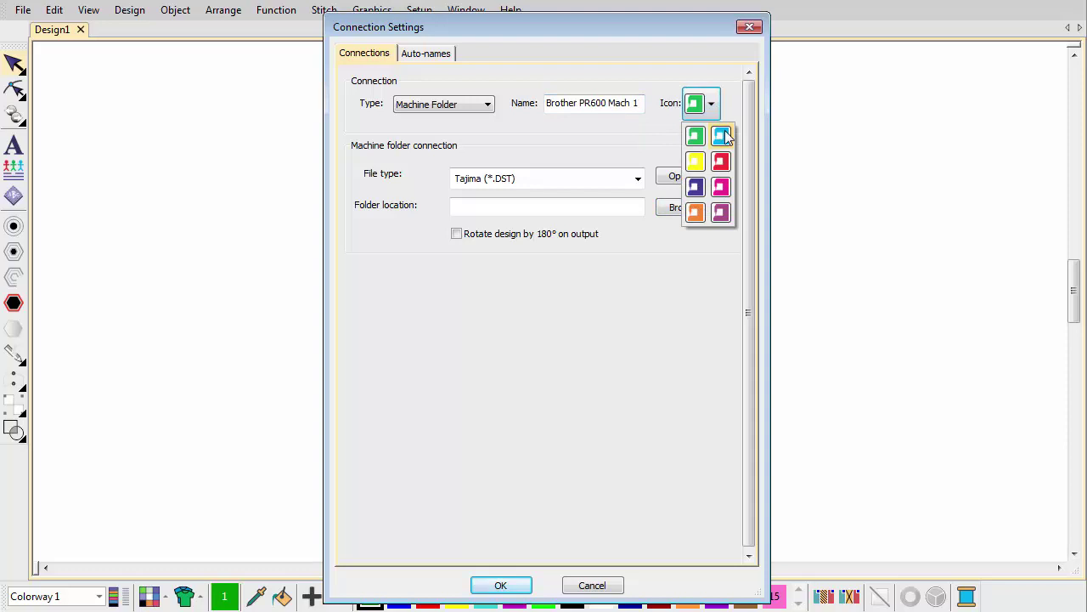
left_click(721, 136)
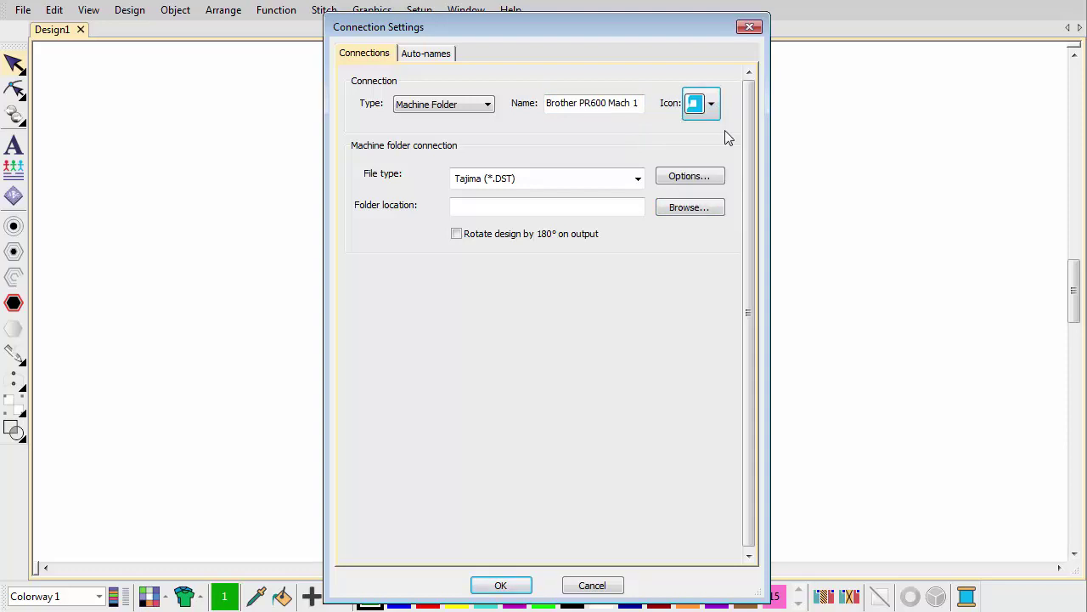
left_click(638, 180)
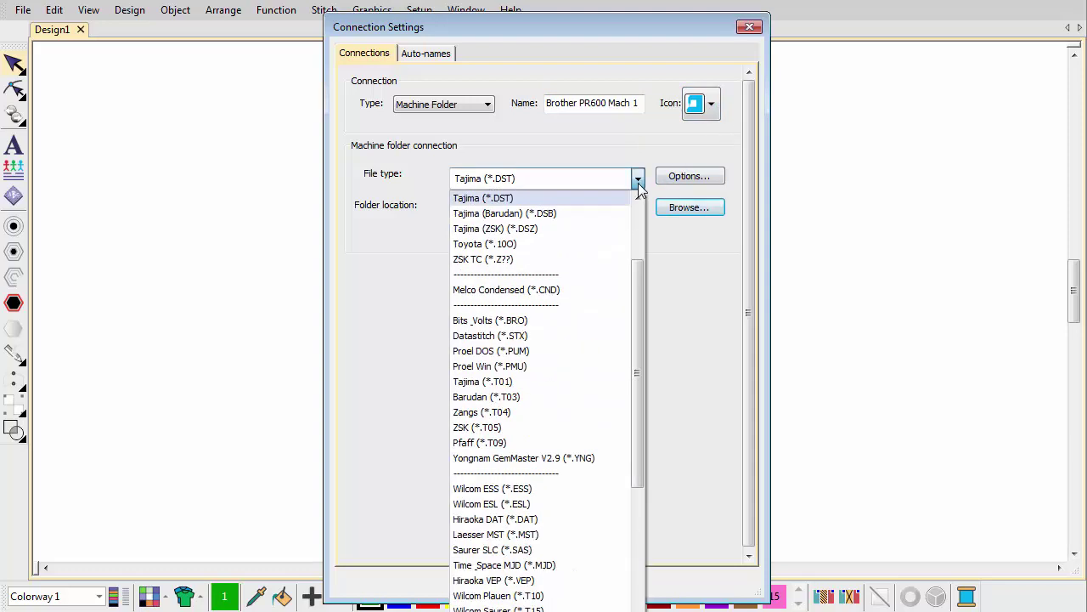
left_click_drag(638, 280, 636, 442)
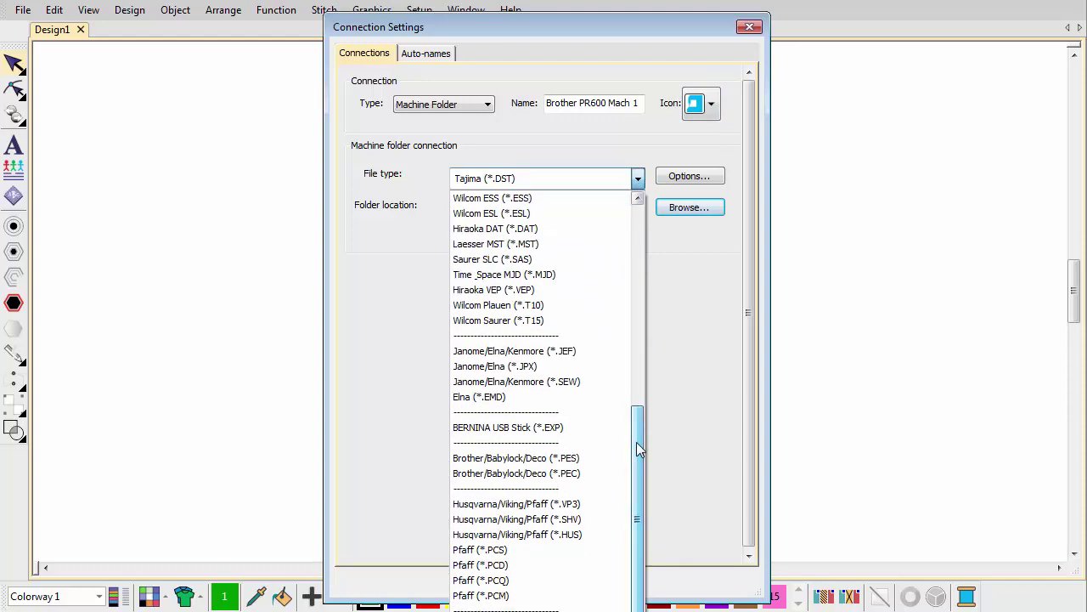
left_click(584, 460)
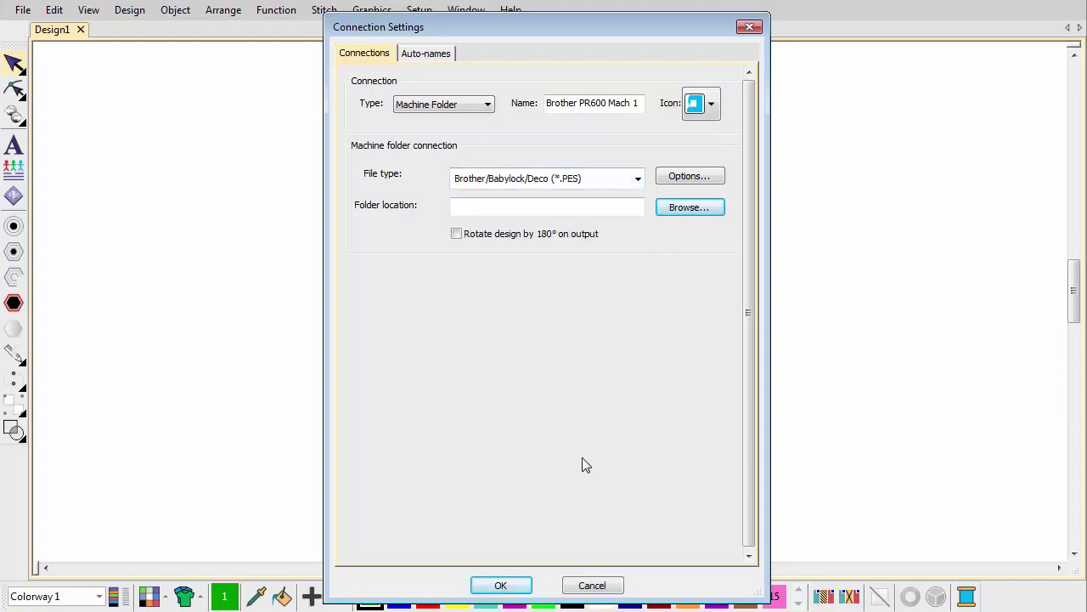
Set the connection's output folder to Brother PR600.
left_click(684, 207)
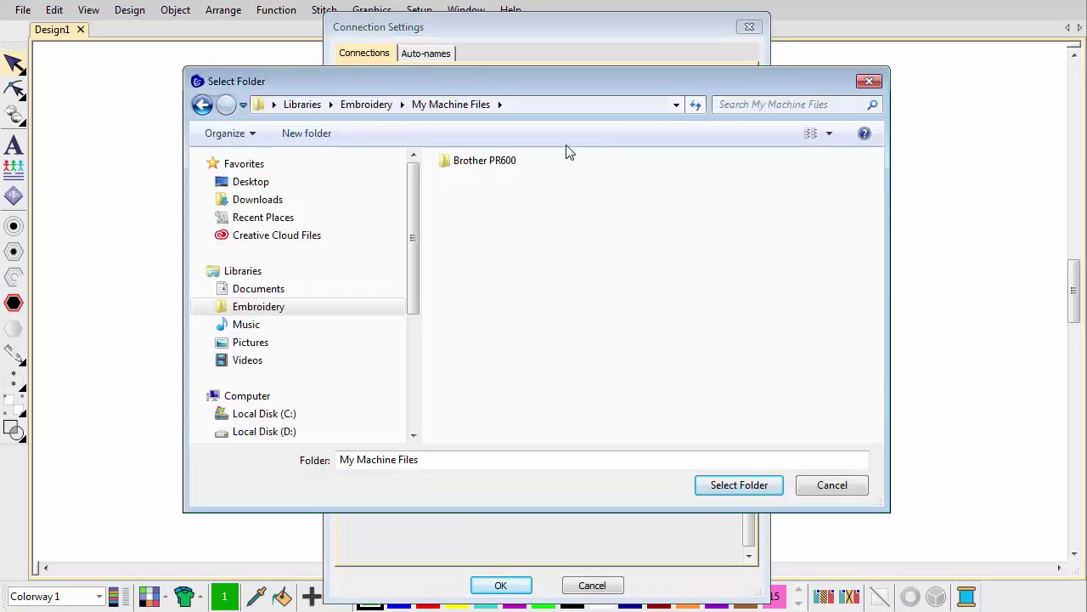
double_click(515, 163)
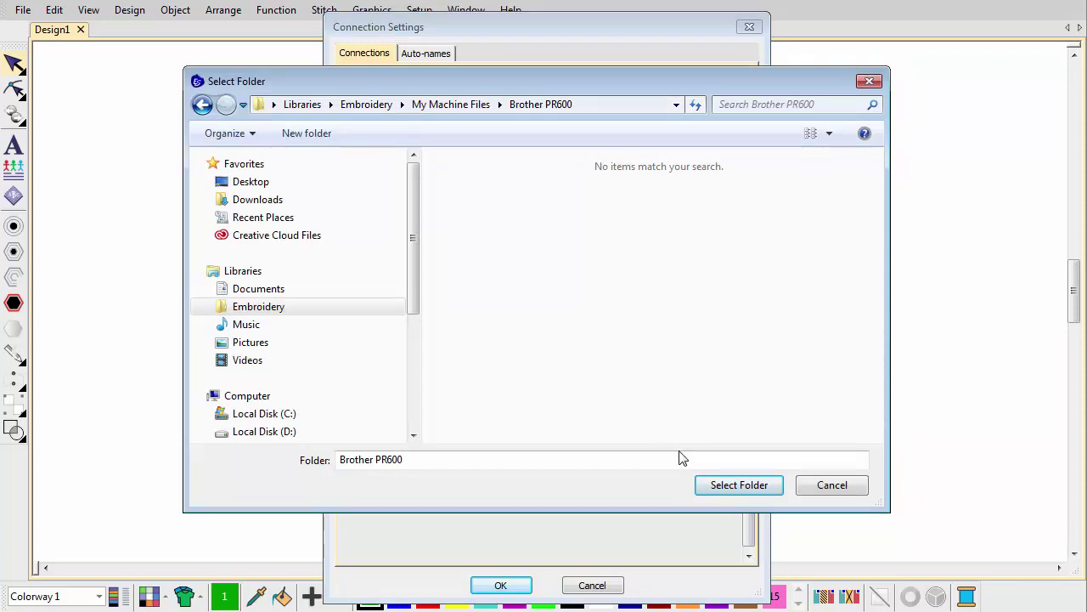
left_click(711, 493)
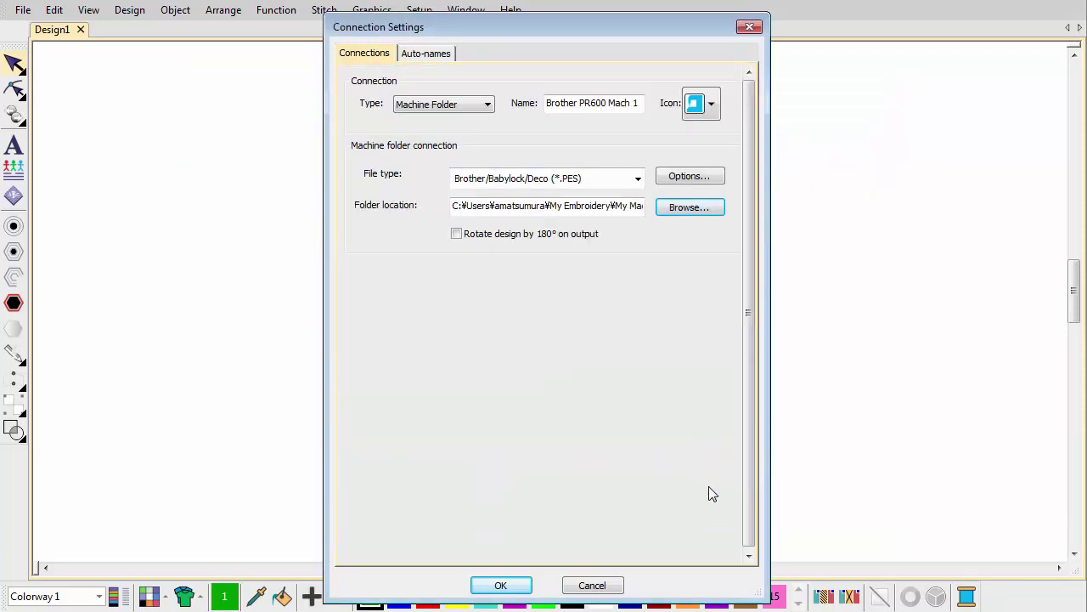
Enable 'Rotate design by 180°', save the connection, and close the connection manager.
left_click(455, 236)
left_click(512, 583)
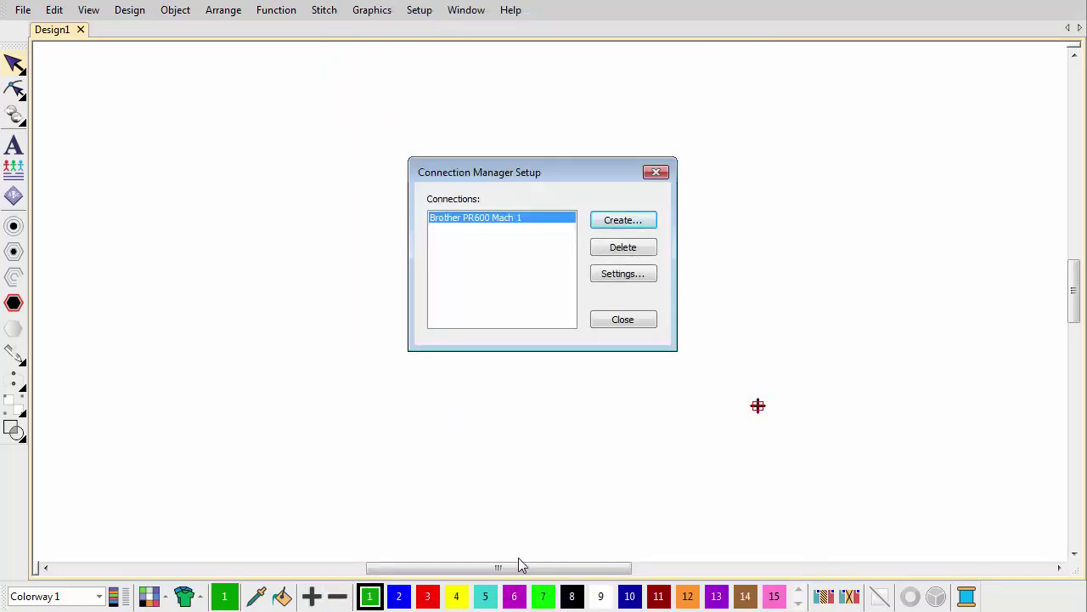
left_click(602, 324)
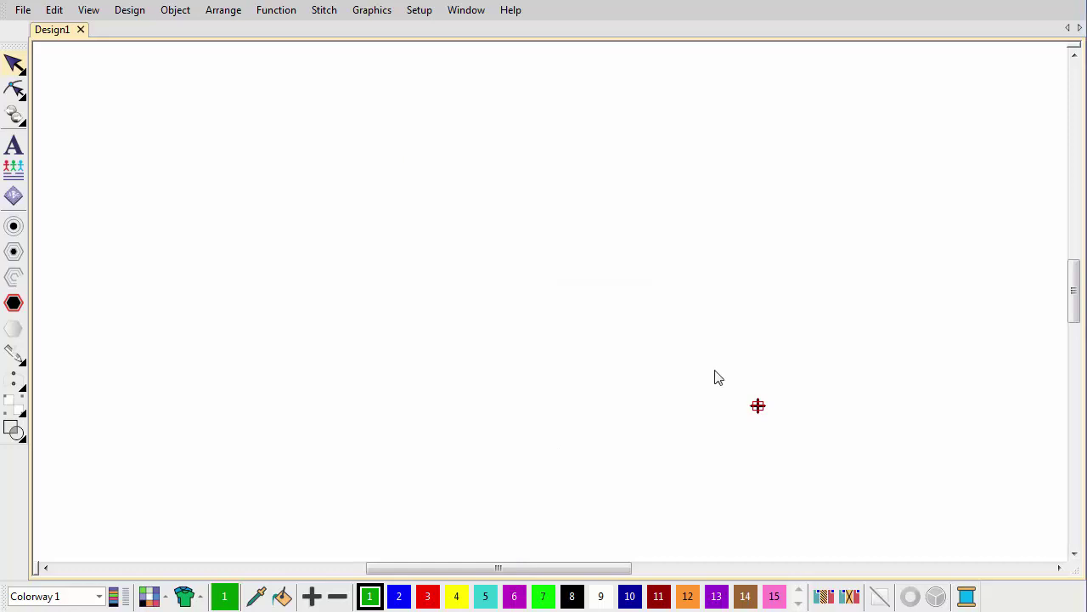
Enter Kiosk mode through Window > Kiosk so the Corporate design templates appear.
left_click(466, 10)
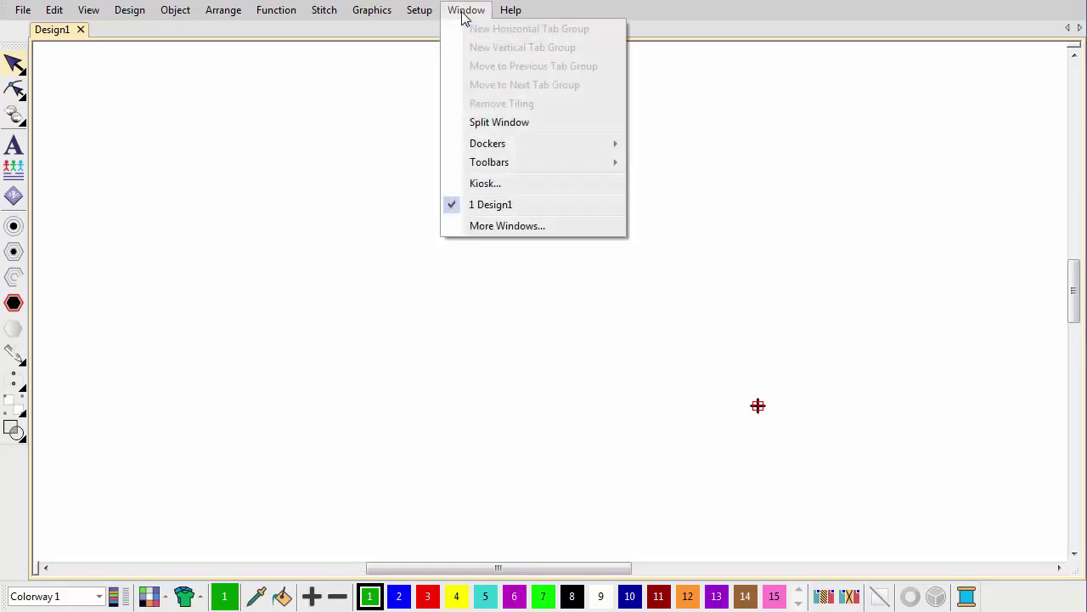
left_click(482, 185)
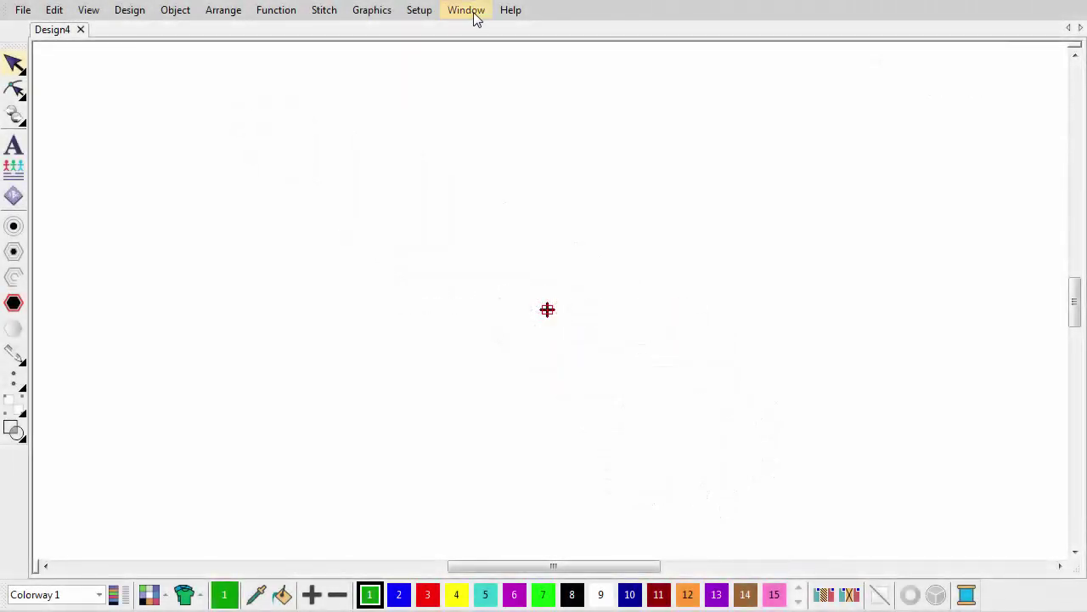
left_click(466, 10)
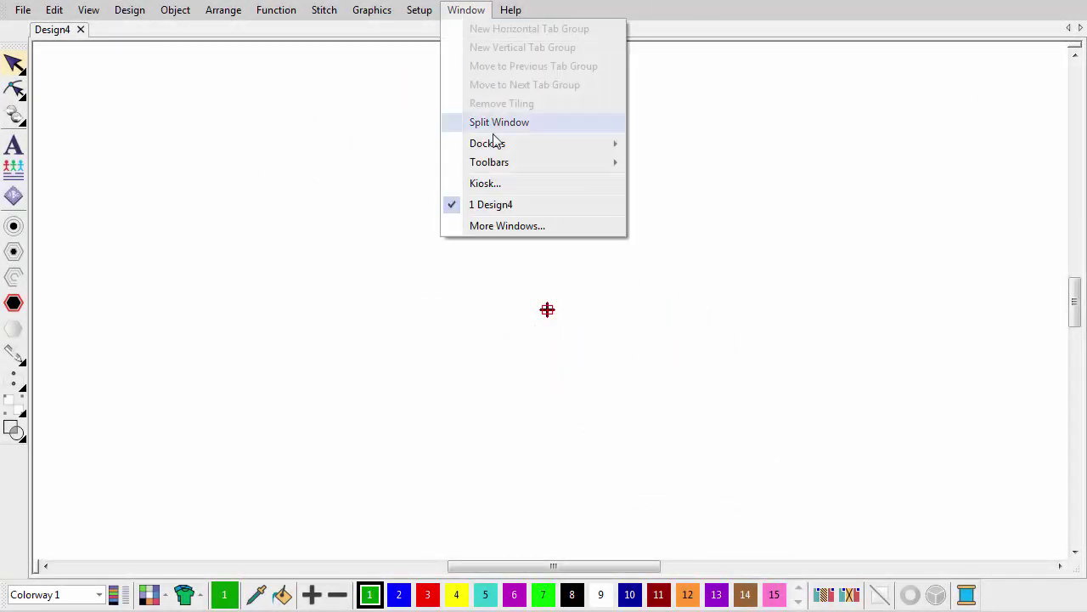
left_click(486, 183)
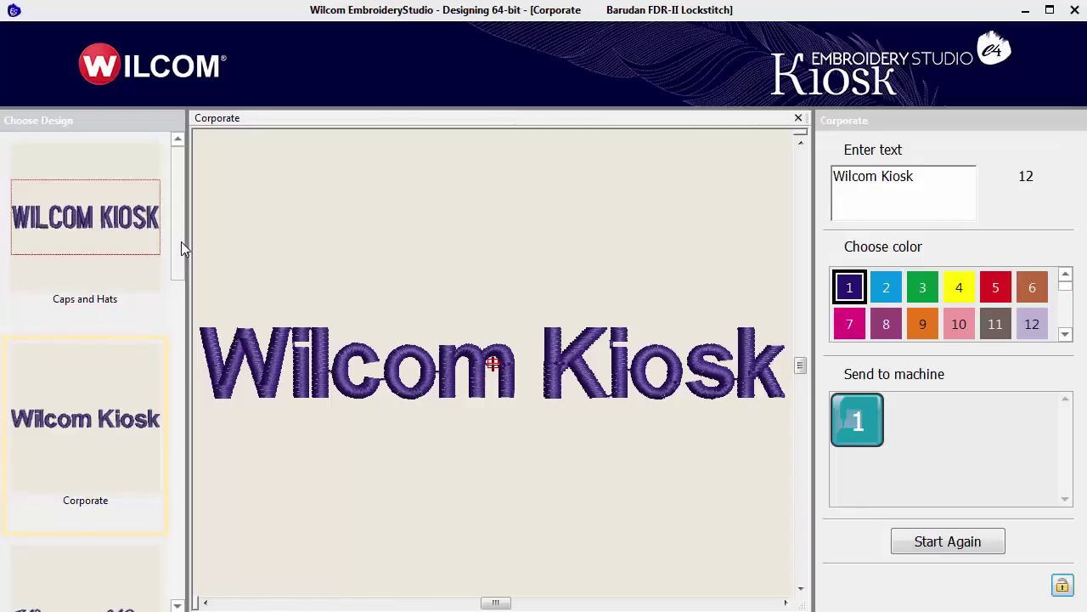
Load Caps and Hats, change its text to 'Sport team' in green, and send it to Brother PR600 Mach 1.
mouse_move(181, 242)
left_mouse_down()
mouse_move(181, 391)
mouse_move(165, 355)
mouse_move(163, 242)
left_mouse_up()
left_click(143, 235)
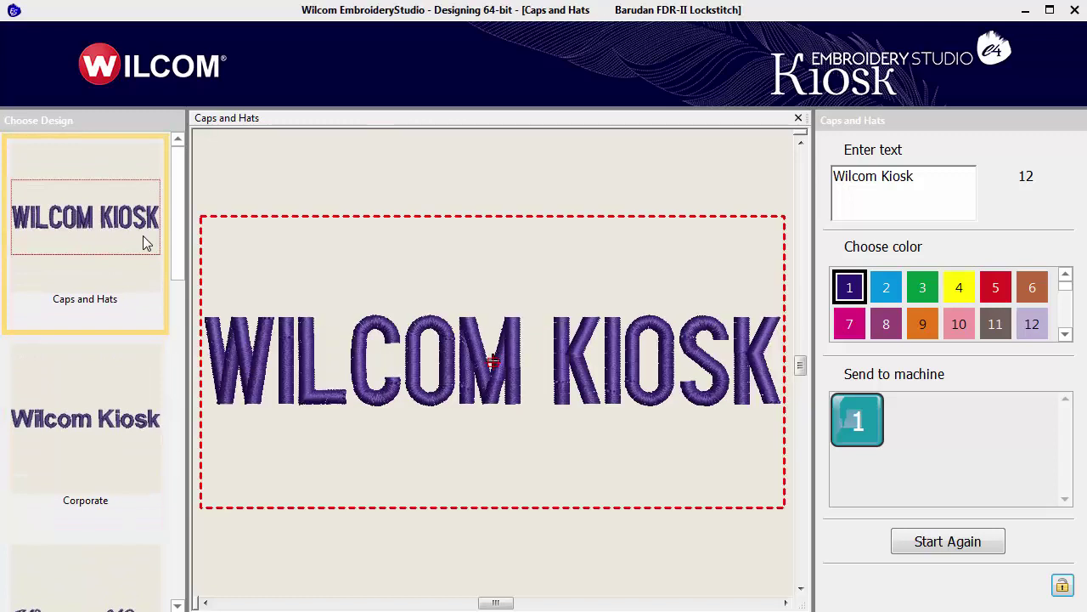
left_click(919, 175)
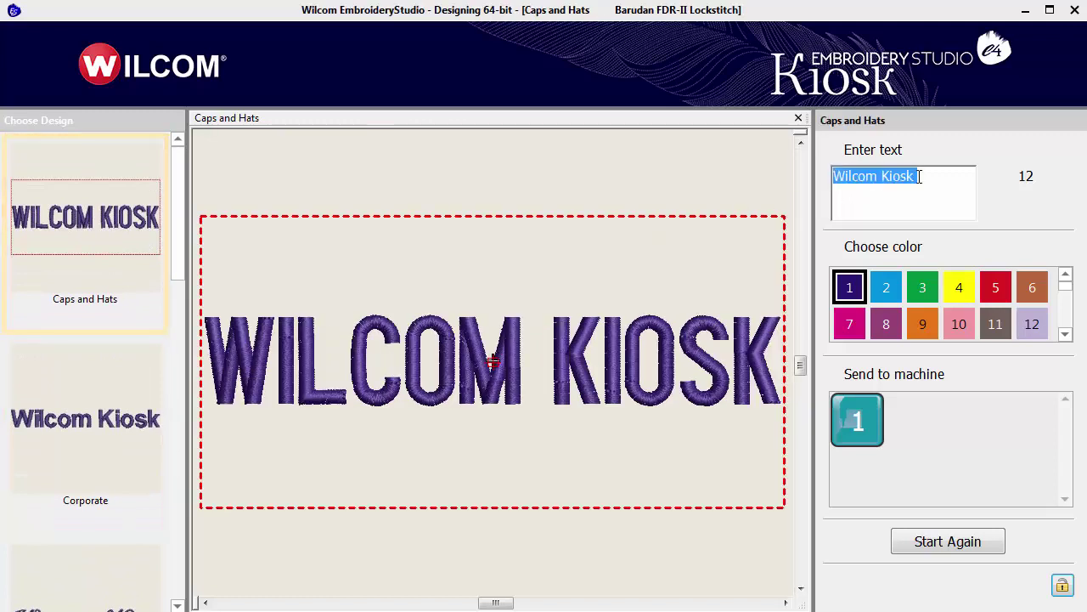
type("Sport")
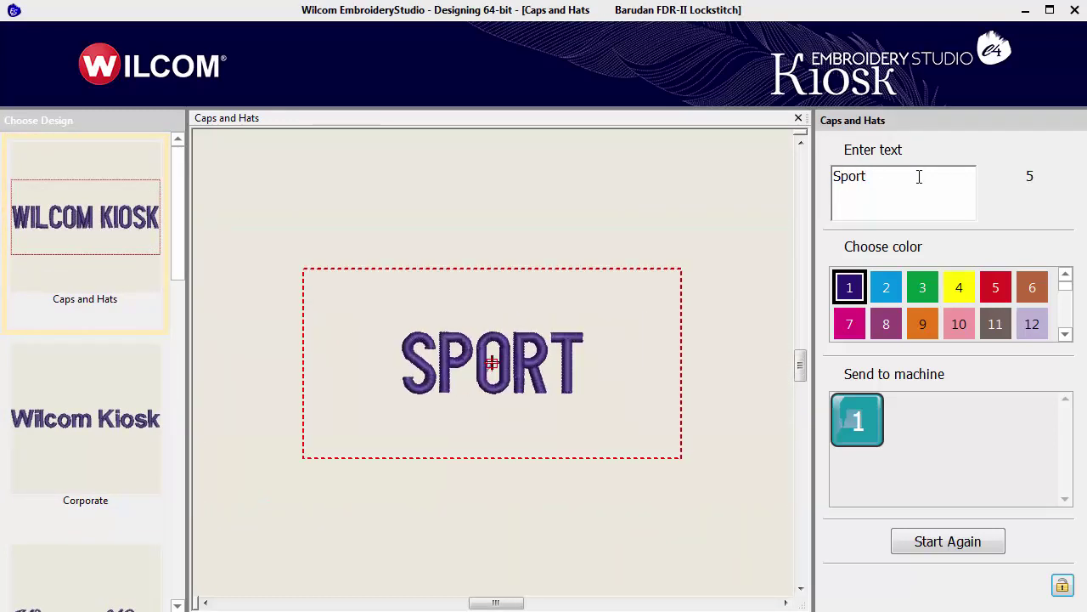
type(" team")
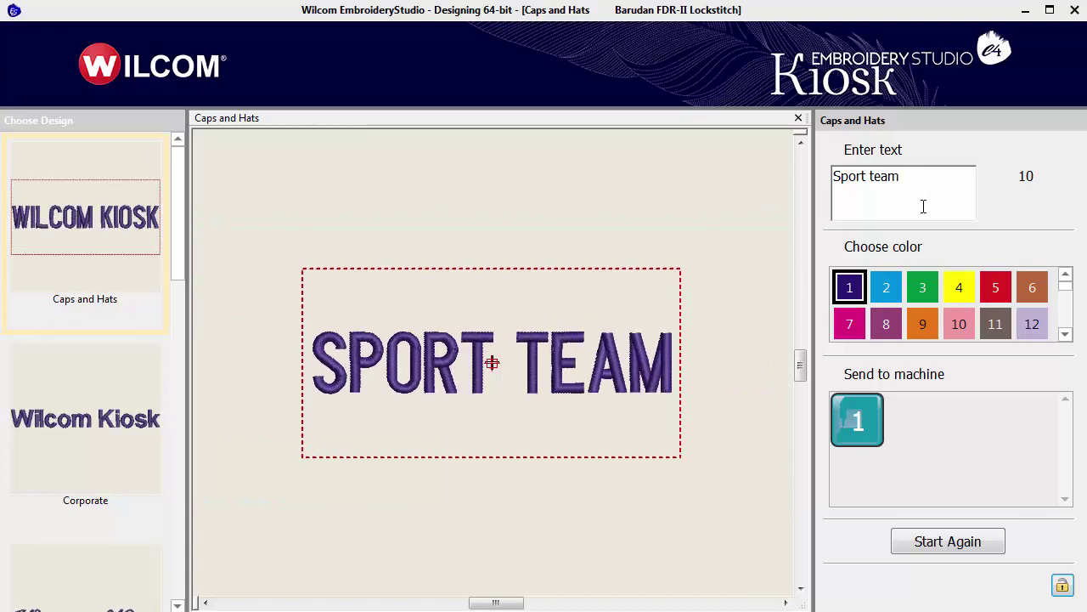
left_click(923, 289)
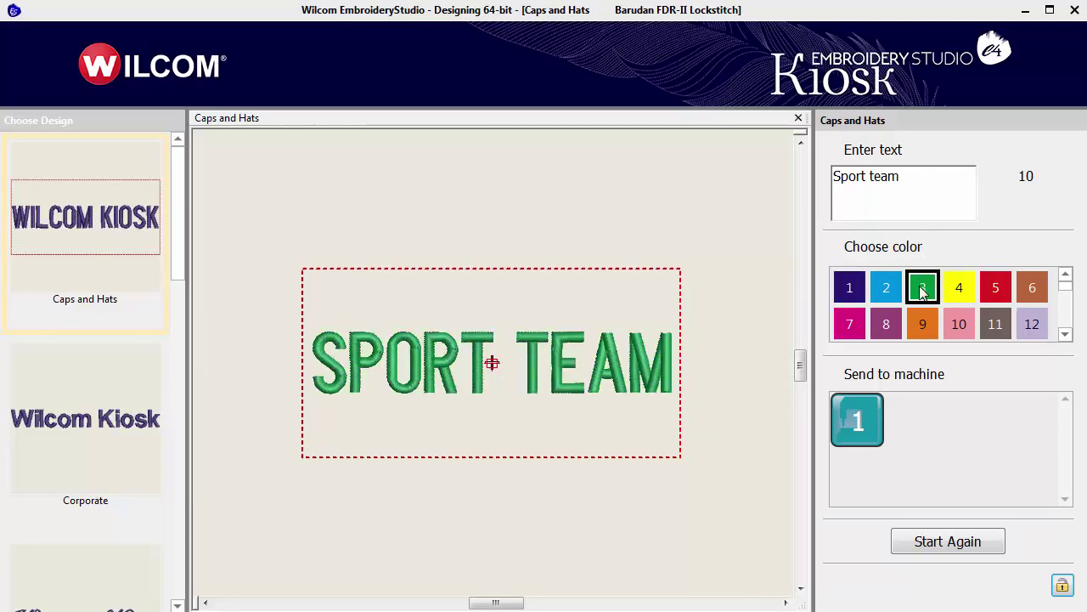
left_click(875, 425)
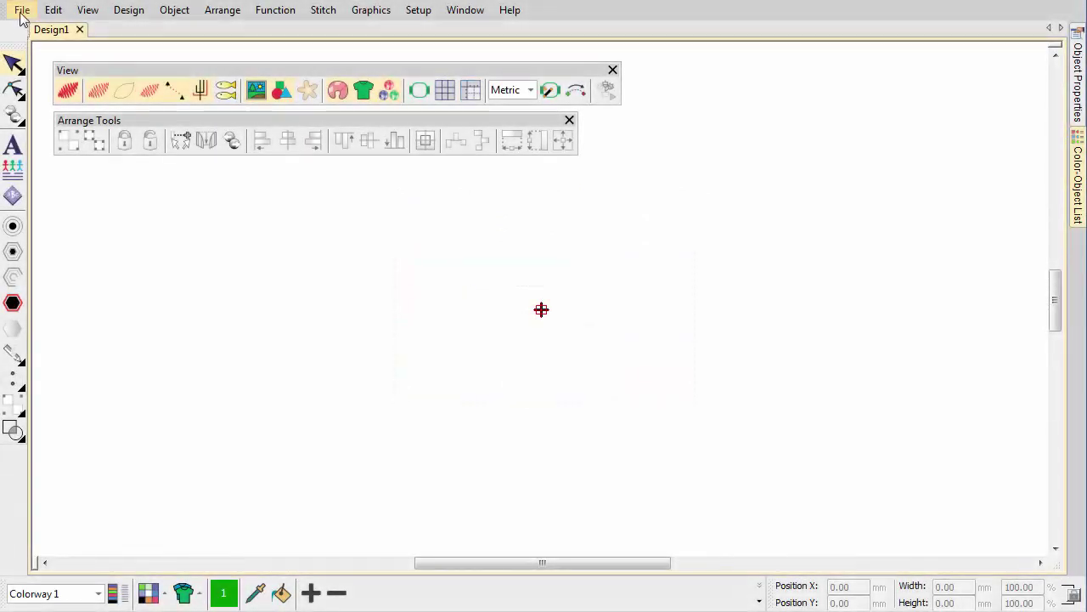
Open Caps and Hats.EMB from the Kiosk\Designs folder.
left_click(23, 10)
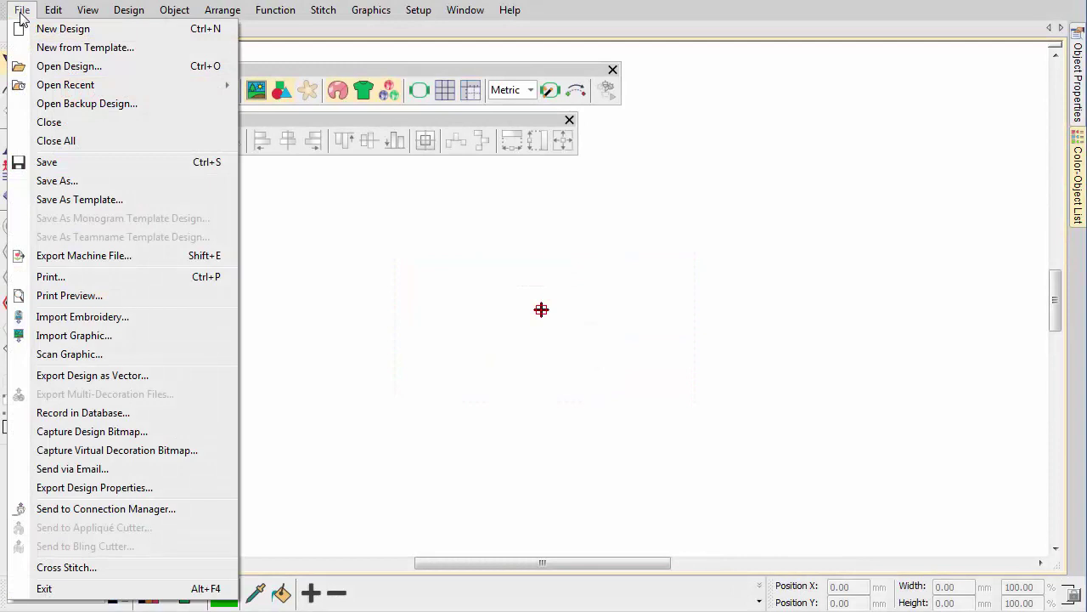
left_click(34, 67)
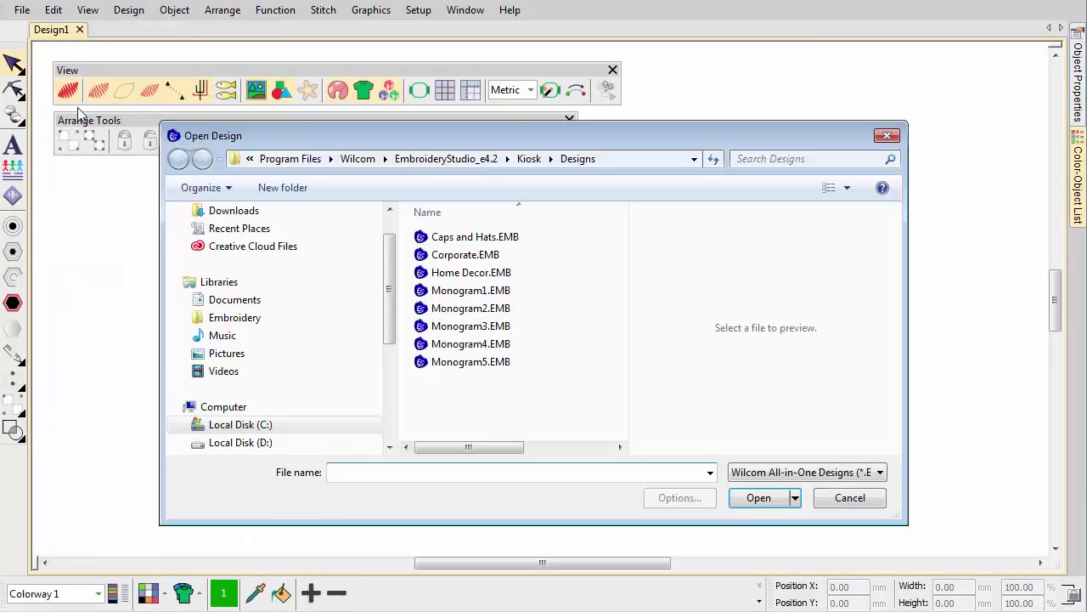
left_click(438, 238)
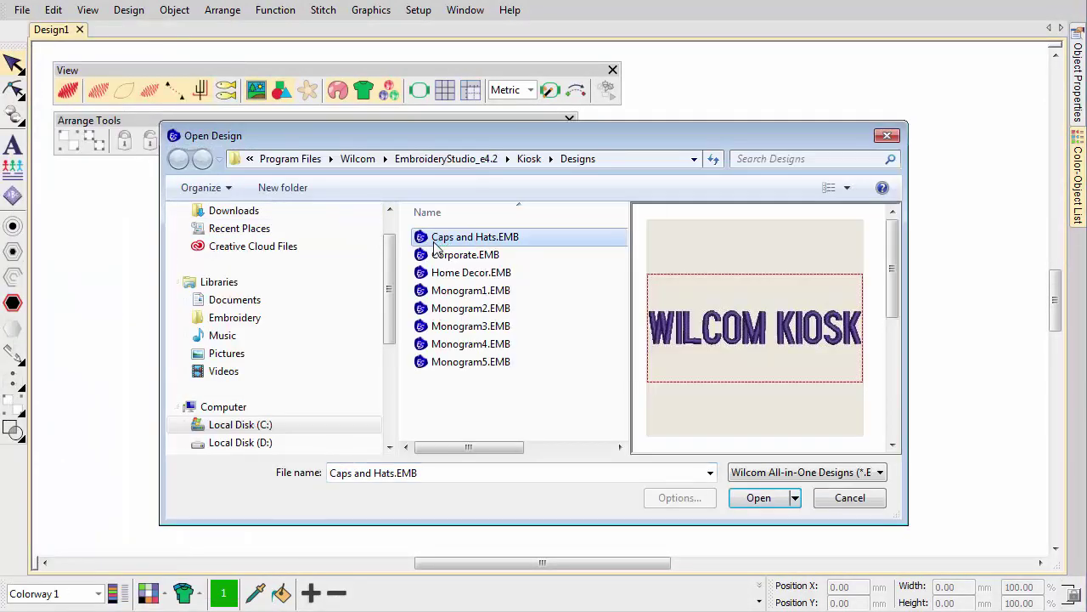
left_click(758, 499)
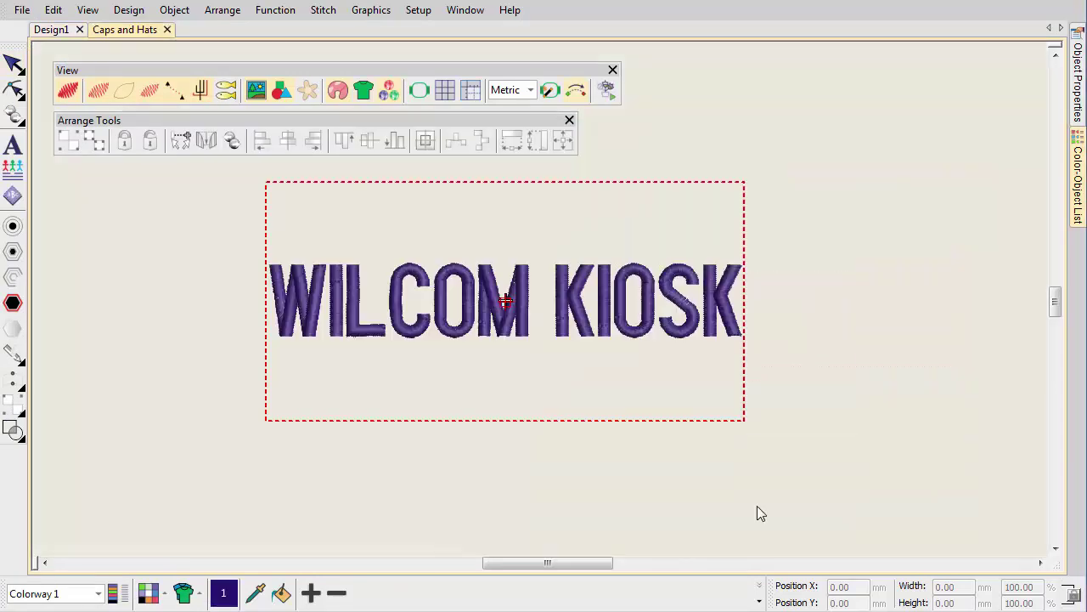
Play and then stop the Stitch Player preview of the WILCOM KIOSK lettering.
left_click(604, 92)
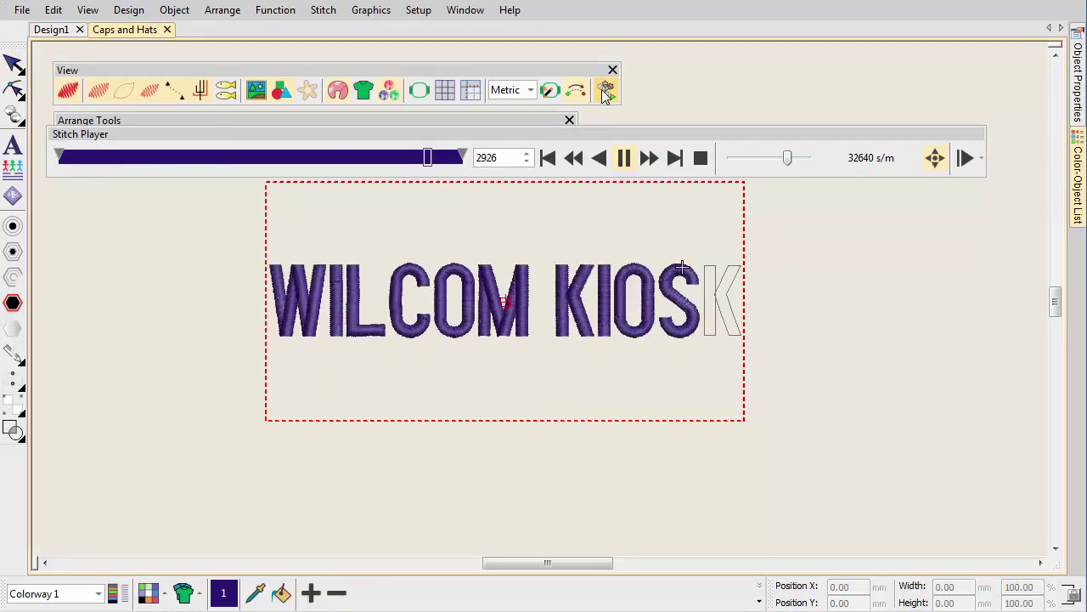
left_click(699, 158)
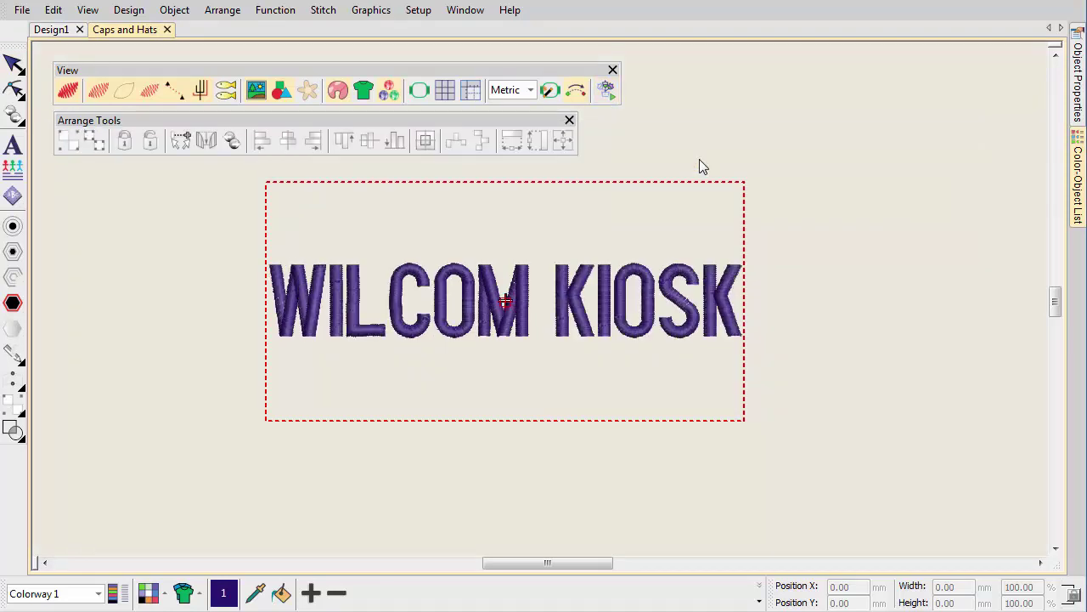
left_click(22, 11)
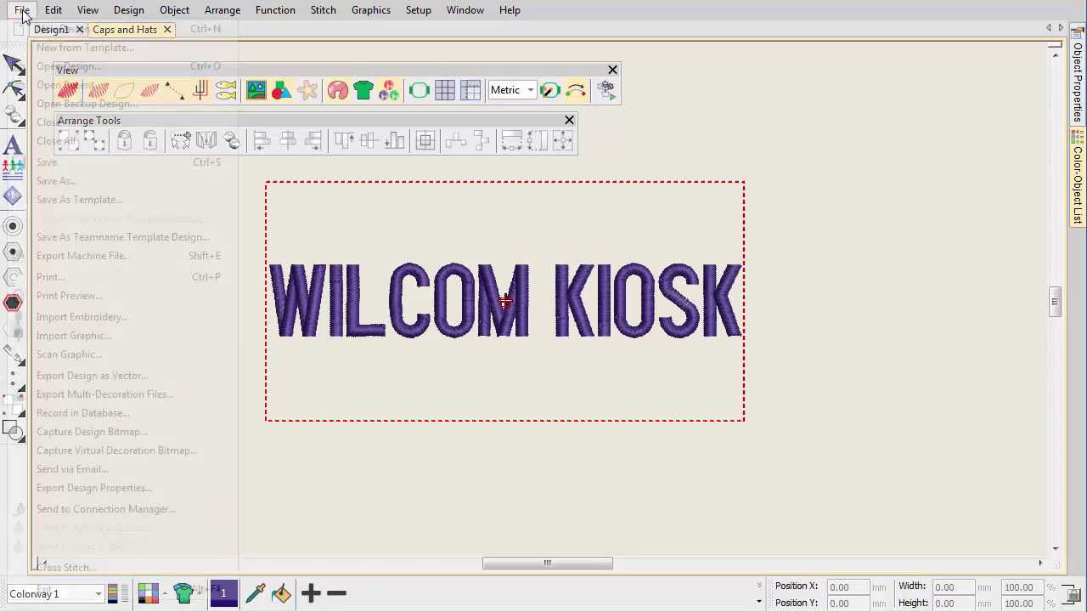
Save the design as 'Basketball cap'.
left_click(46, 180)
key("BackSpace")
type("B")
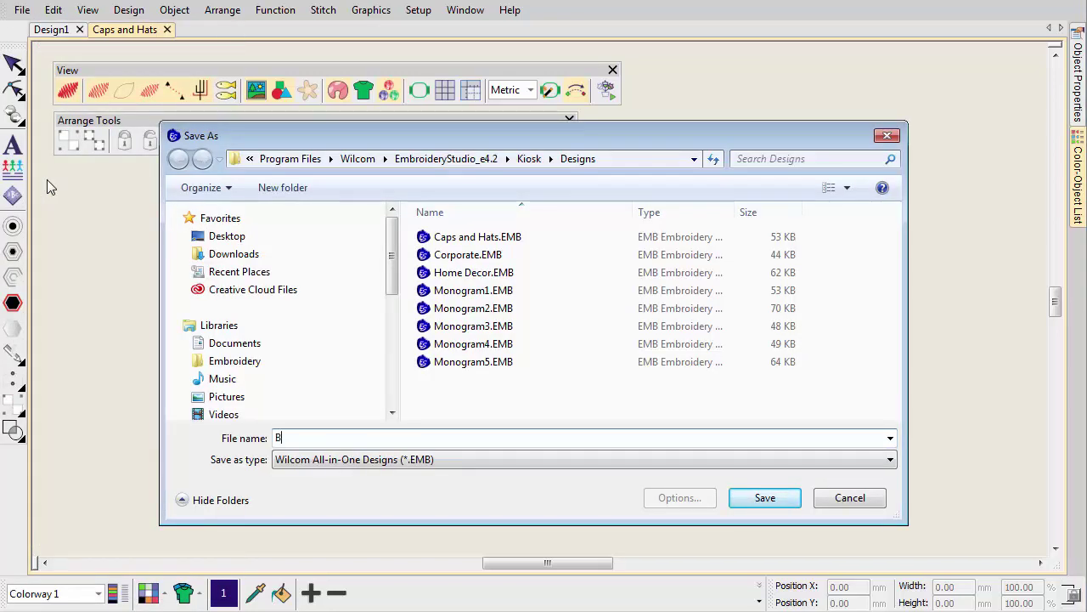
type("asketball cap")
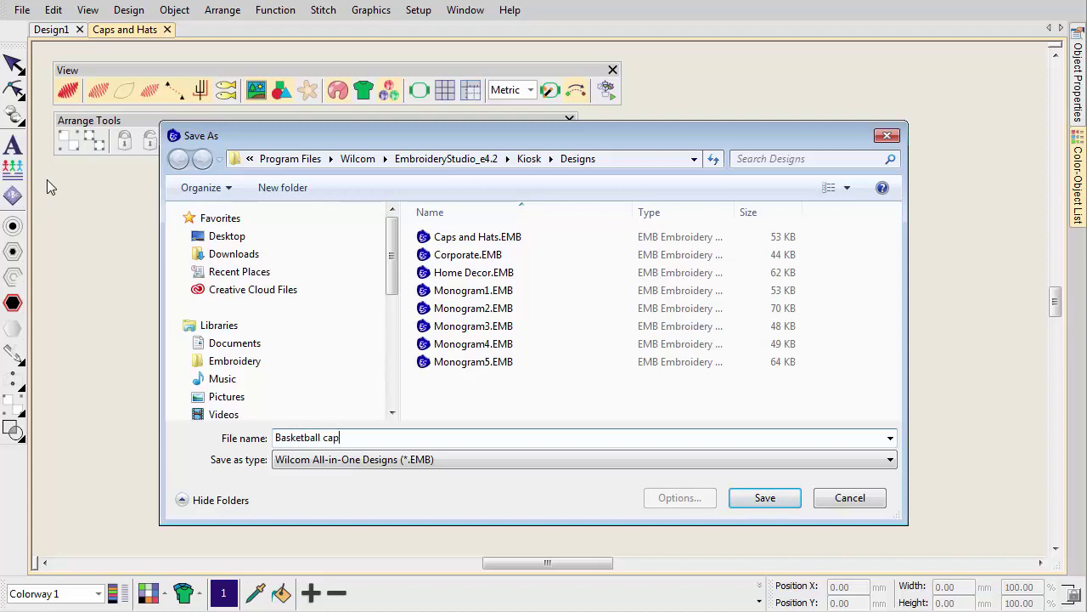
left_click(759, 499)
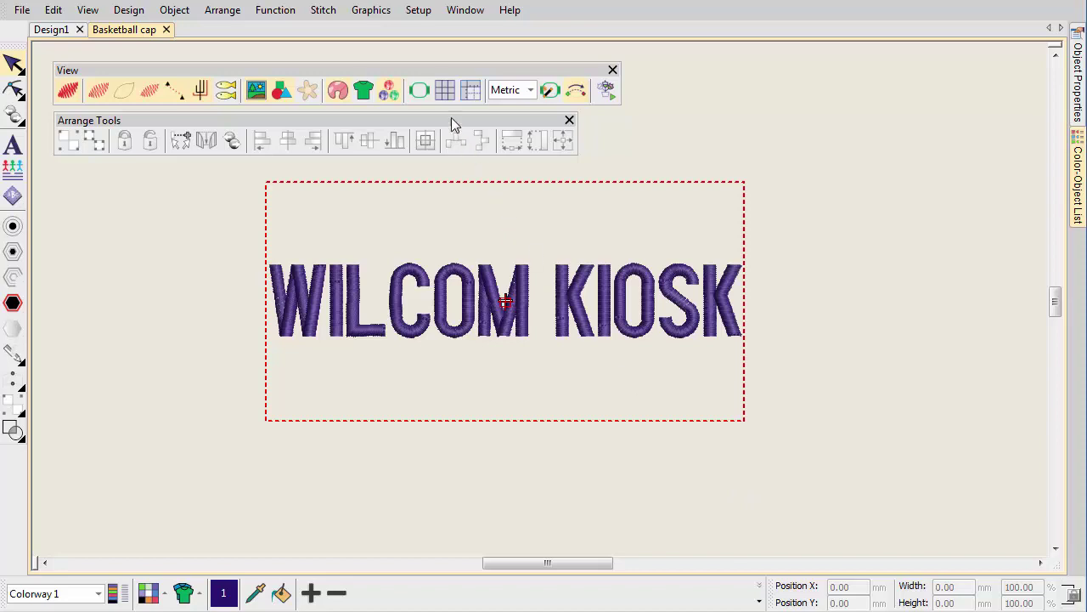
Show grid and rulers, then resize the dashed design area to 100 × 50 mm.
left_click(448, 95)
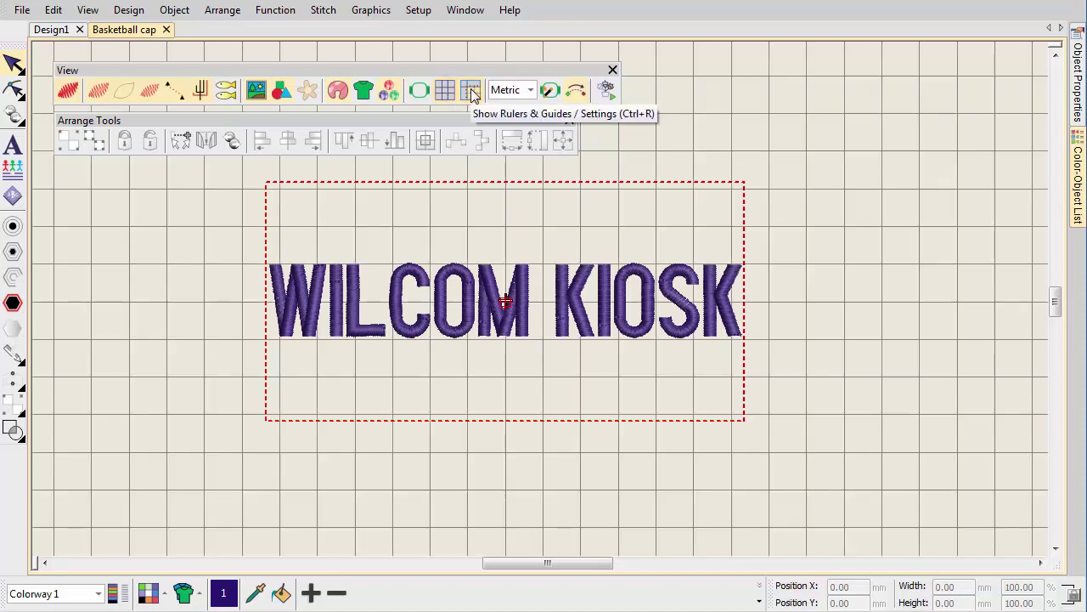
left_click(472, 94)
left_click(508, 195)
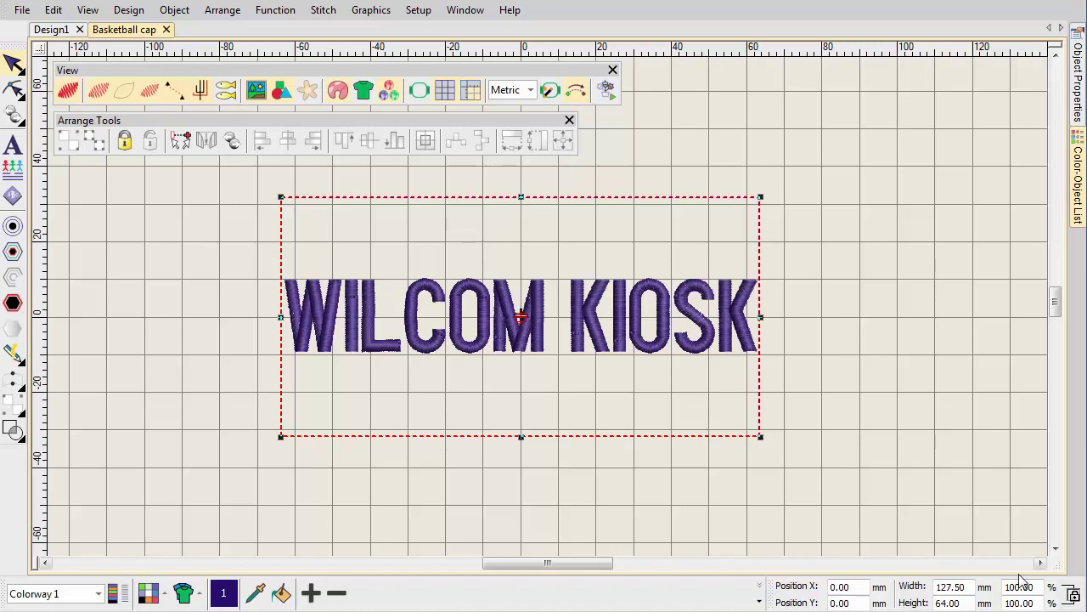
double_click(973, 586)
type("100")
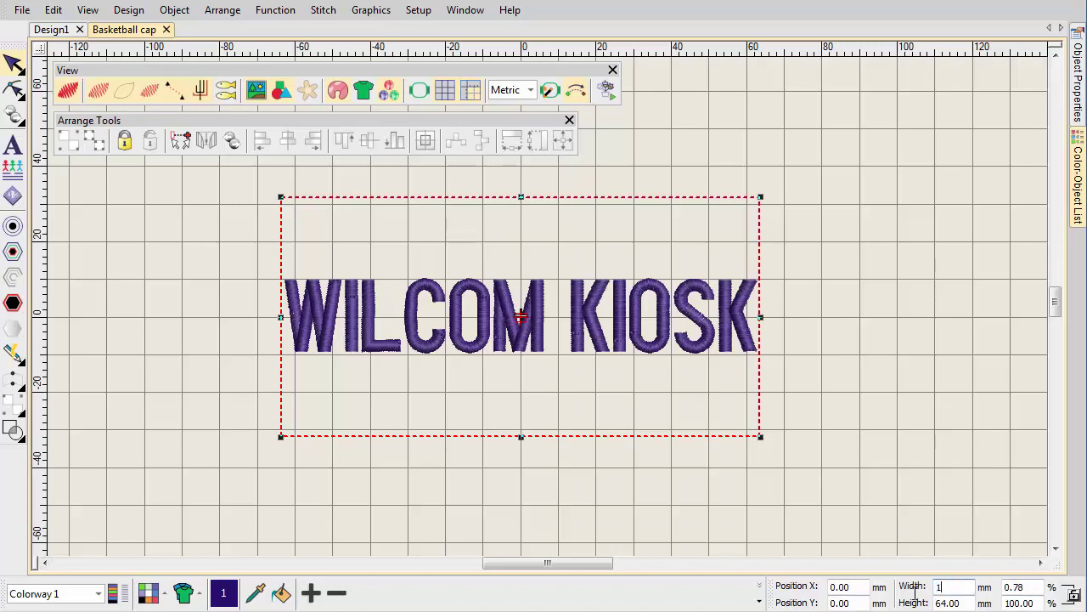
key("Return")
double_click(932, 604)
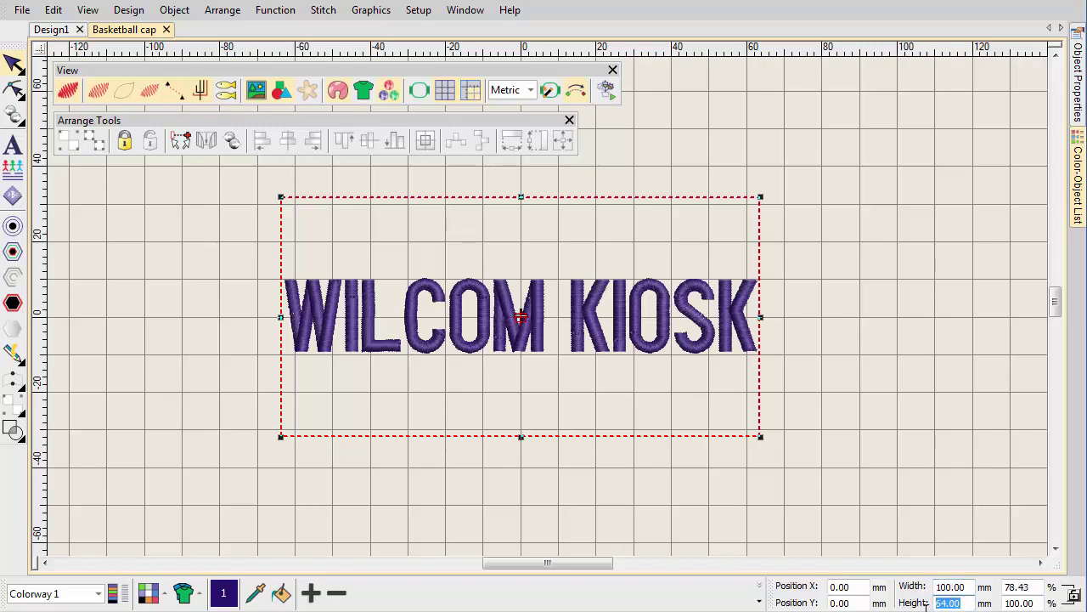
type("50")
key("Return")
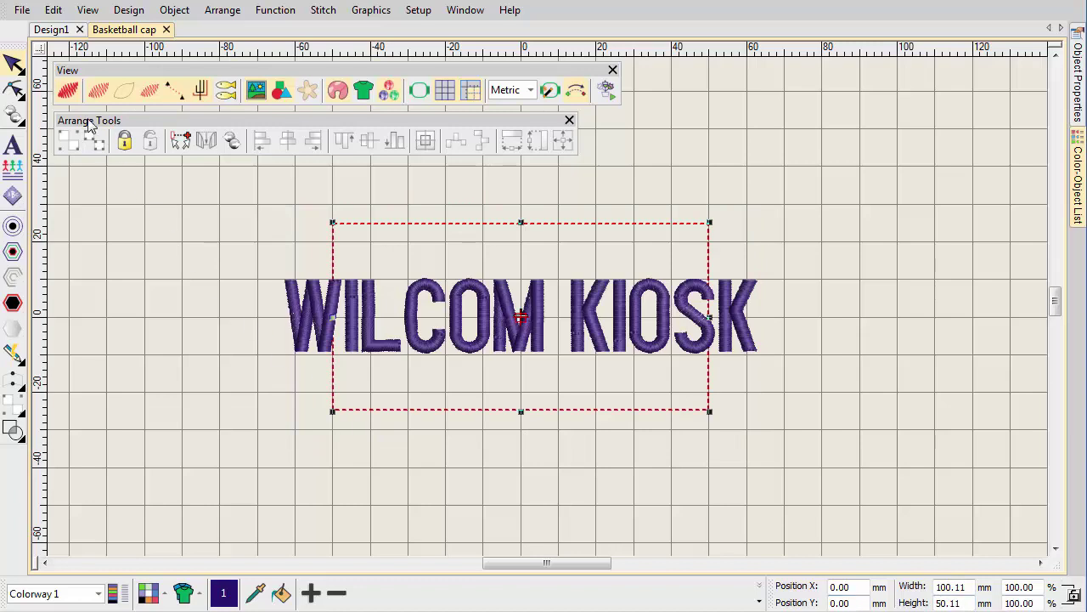
left_click(21, 11)
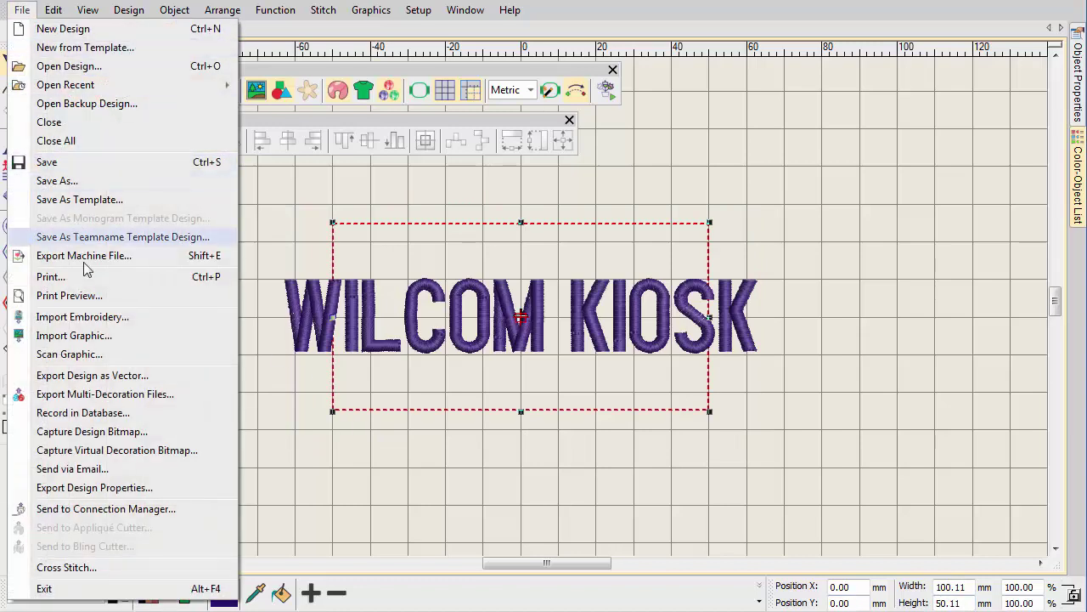
Import Basketball.EMB, place it left of the lettering, and set its width to 30 mm.
left_click(85, 316)
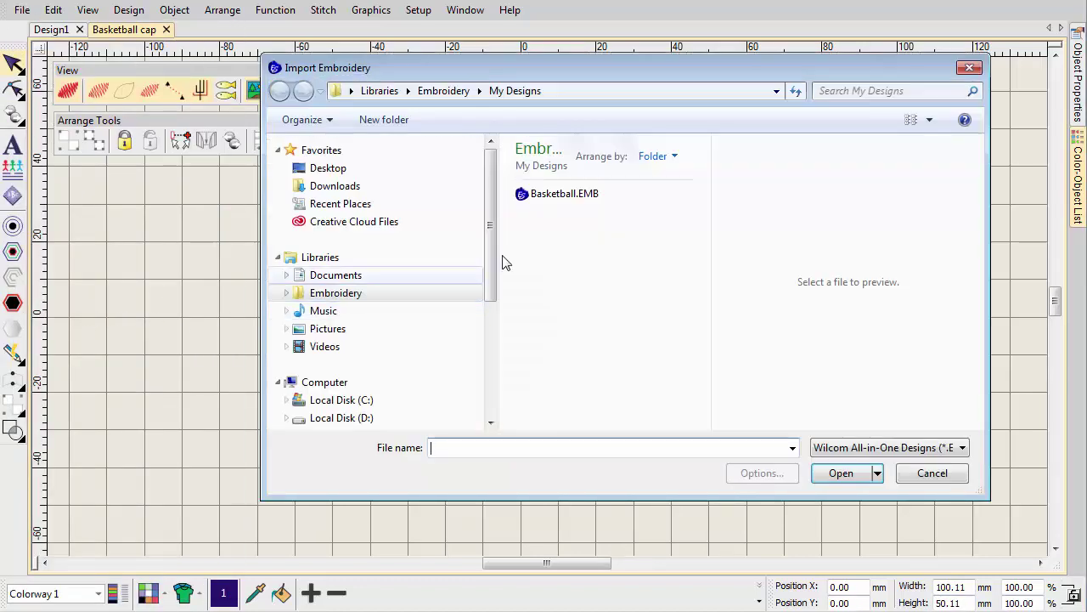
left_click(565, 197)
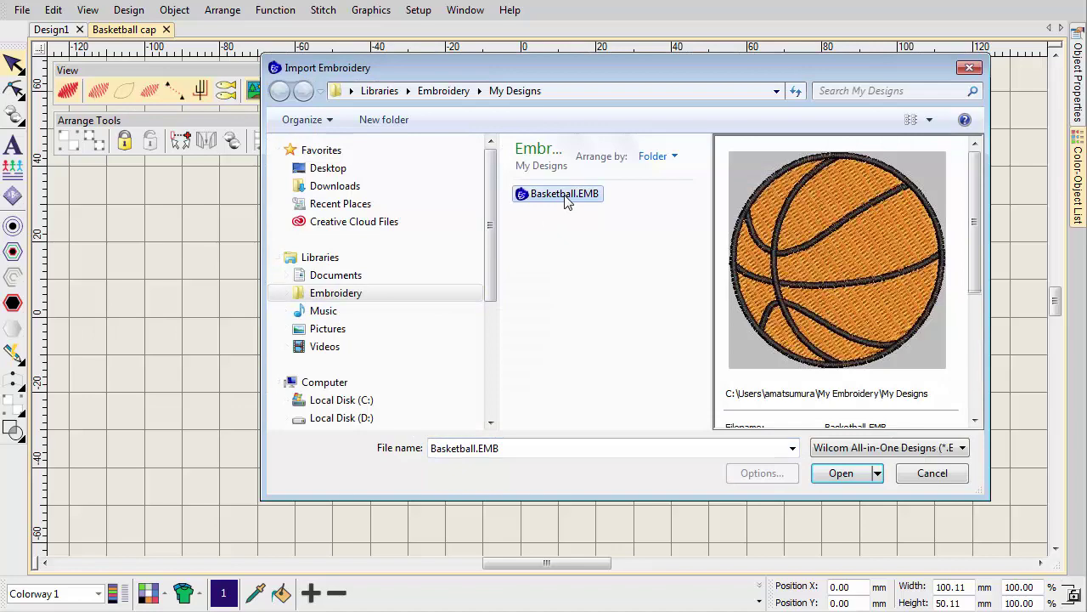
left_click(839, 473)
left_click_drag(661, 491, 228, 265)
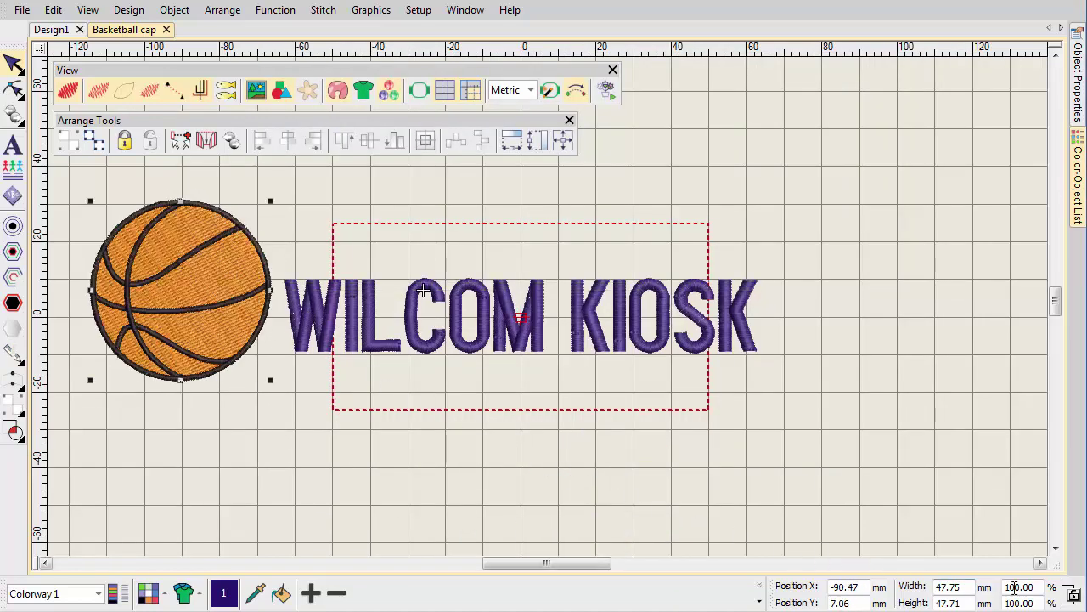
left_click(950, 586)
type("30")
key("Return")
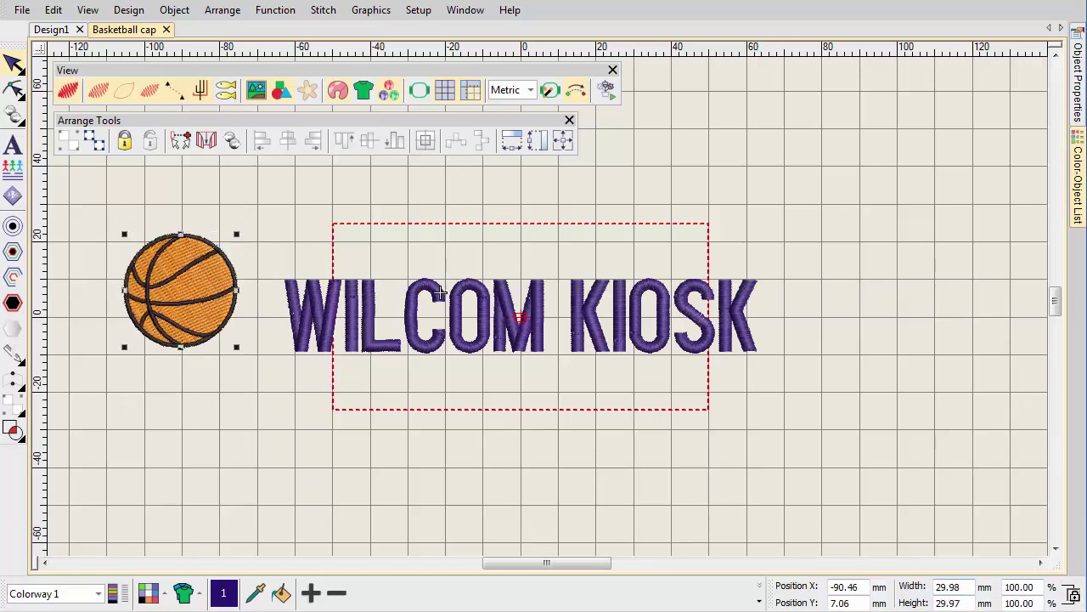
Raise WILCOM KIOSK above the dashed area and centre the basketball within it.
left_click(531, 311)
left_click_drag(537, 307, 537, 202)
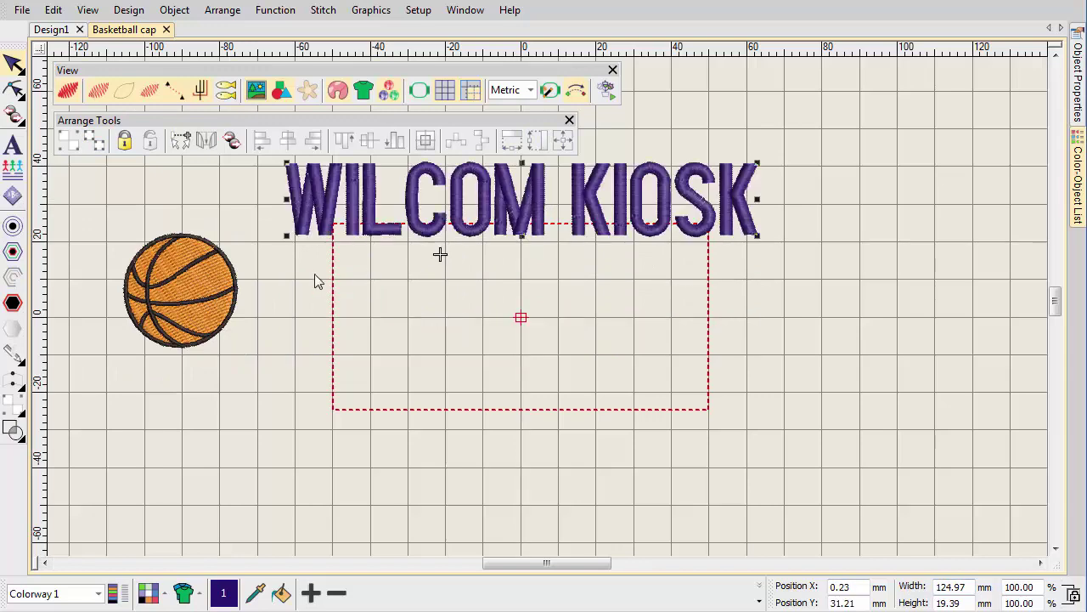
left_click_drag(189, 289, 526, 354)
Replace the lettering with TEAMNAME/00 at 10 mm height in Object Properties.
double_click(502, 185)
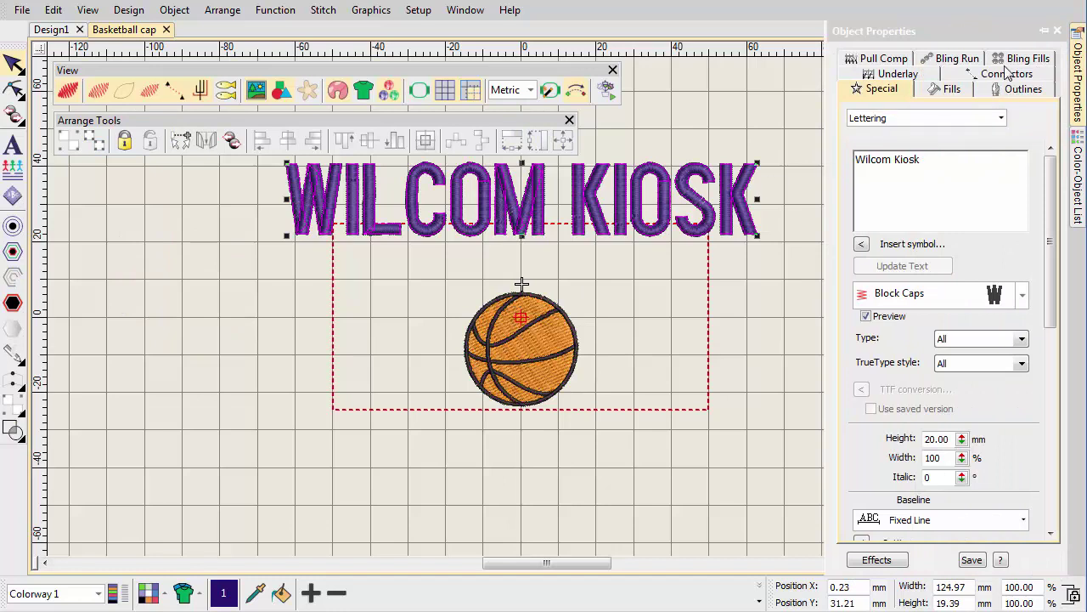
left_click(1044, 31)
left_click(940, 175)
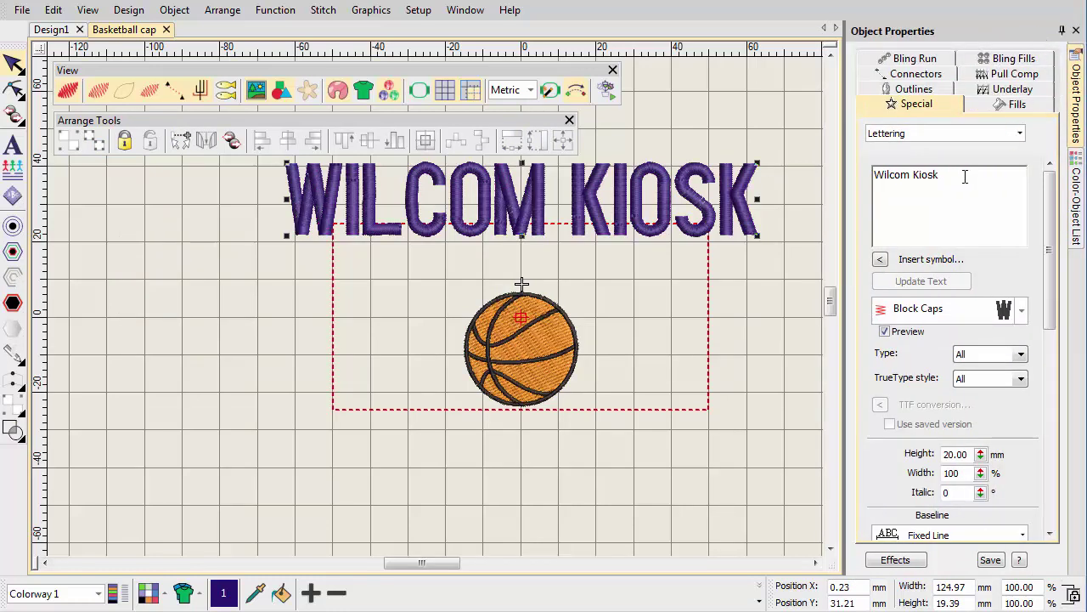
left_click_drag(940, 175, 875, 177)
type("TEAMNAME")
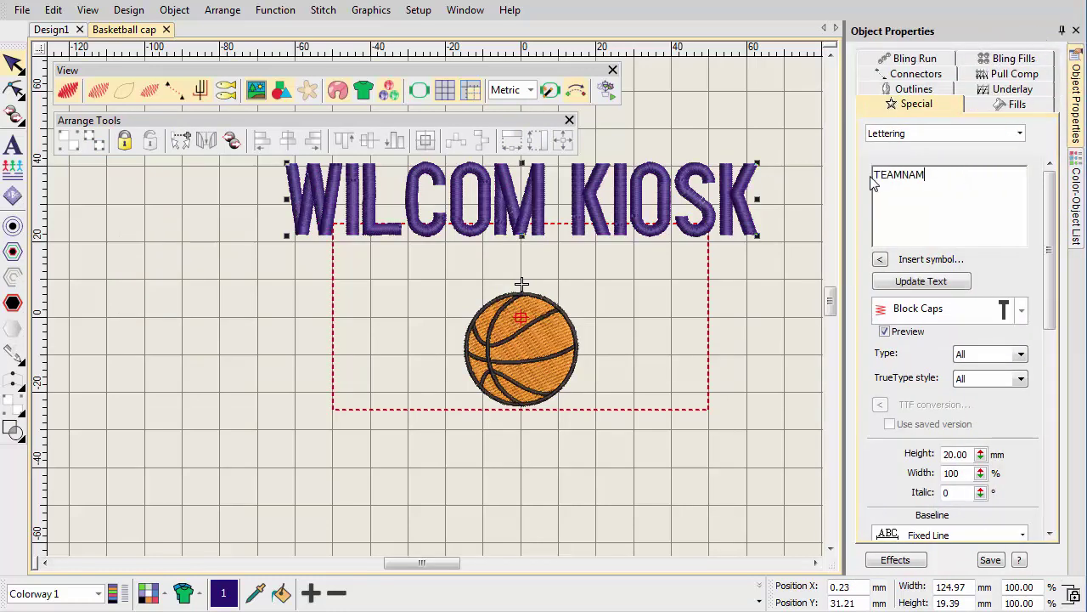
double_click(960, 453)
type("10")
left_click(934, 281)
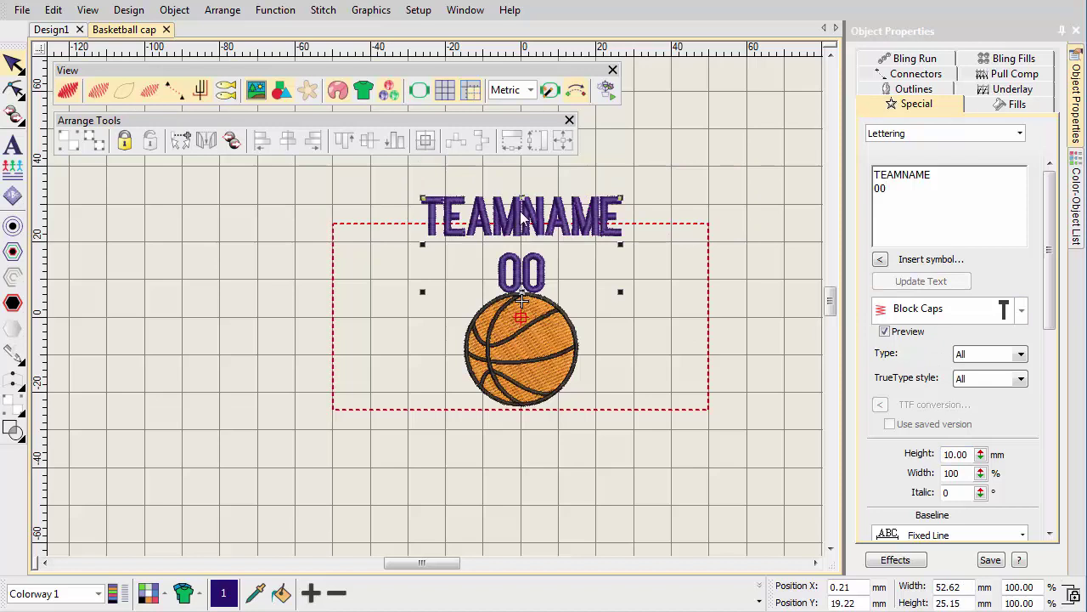
Lower the lettering, set 18 mm line spacing, and stitch the ball before the text.
left_click_drag(522, 217, 523, 250)
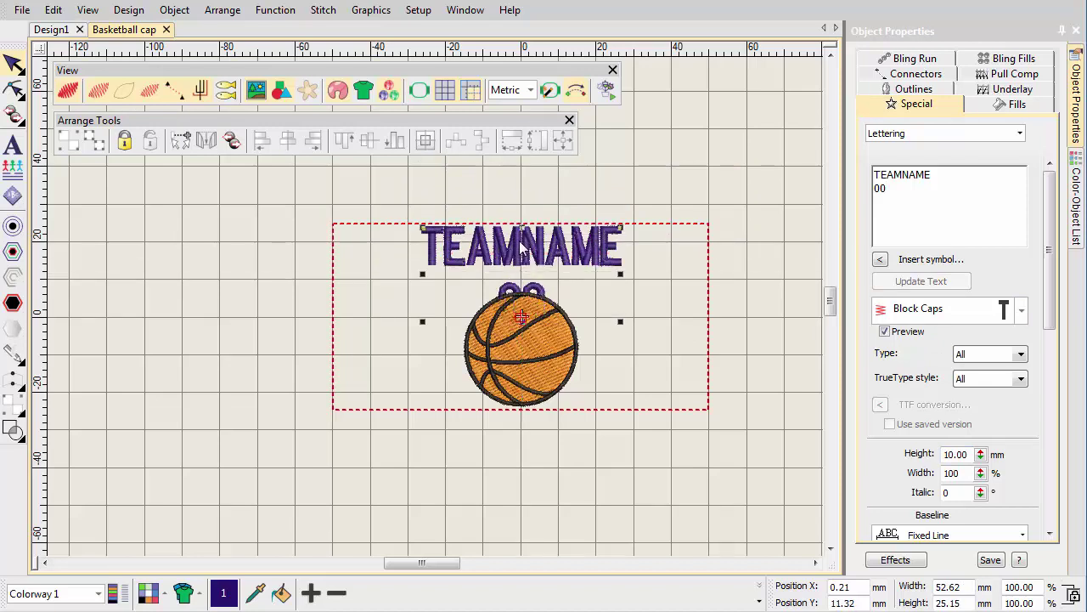
left_click_drag(1047, 311, 1053, 476)
double_click(964, 368)
type("18")
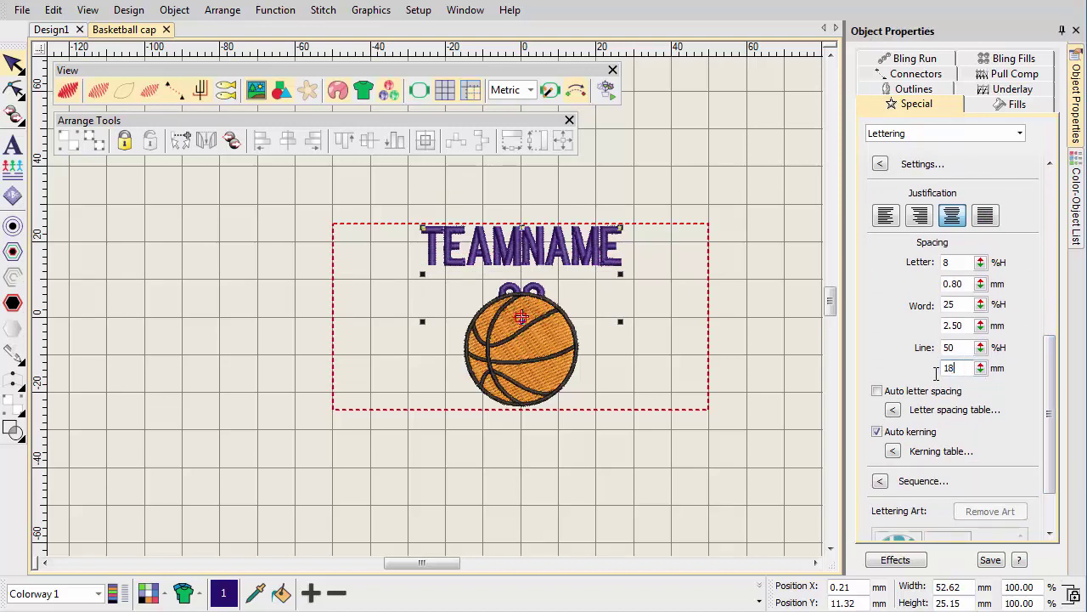
key("Return")
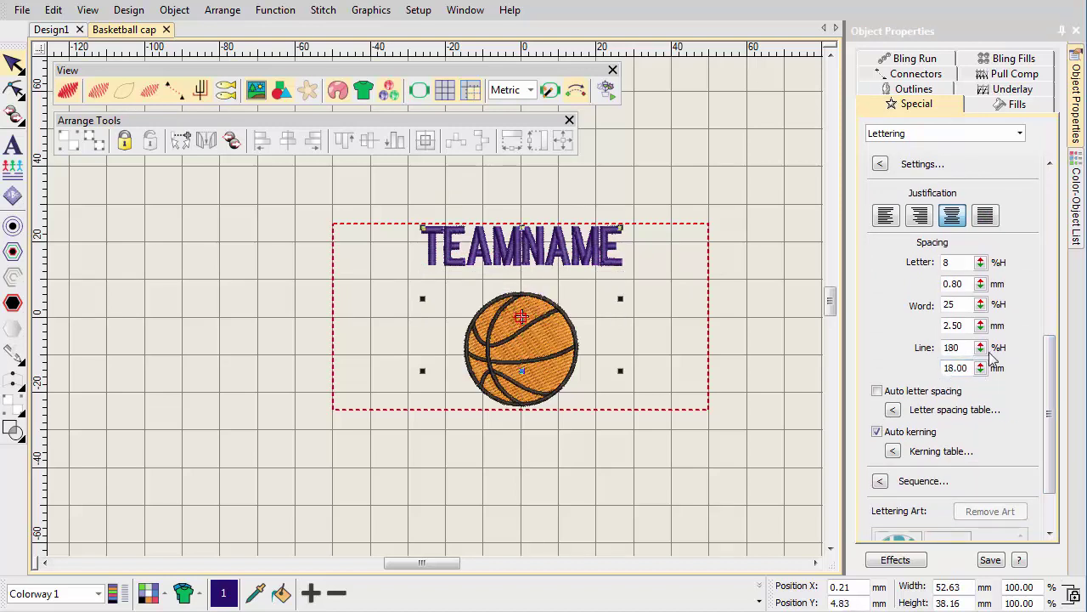
left_click(1077, 226)
left_click_drag(907, 159, 913, 121)
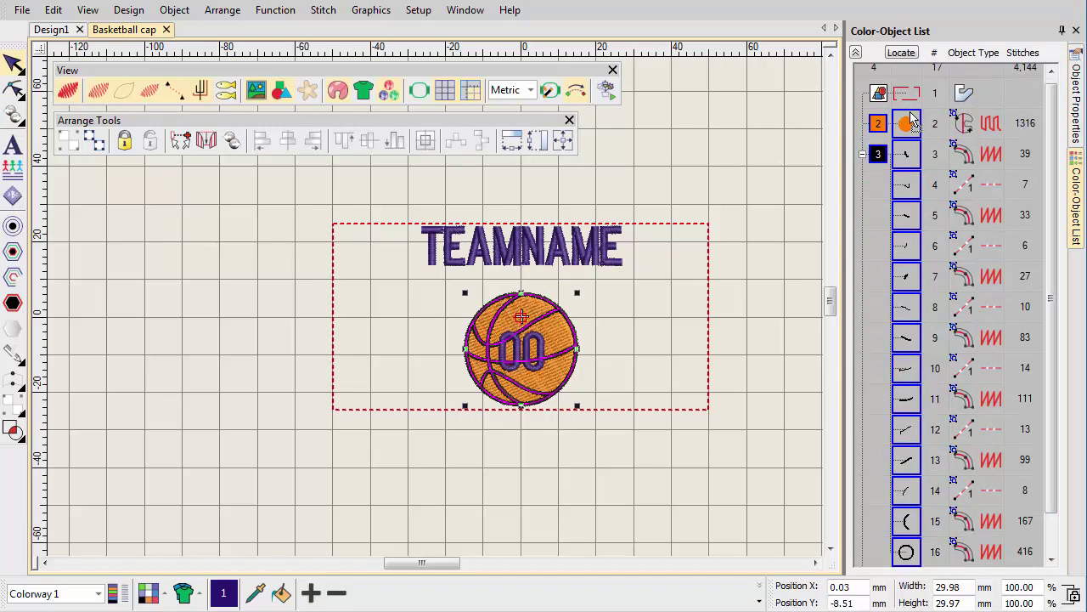
Reshape the TEAMNAME baseline, pulling both ends inward to fit the dashed box.
left_click(550, 247)
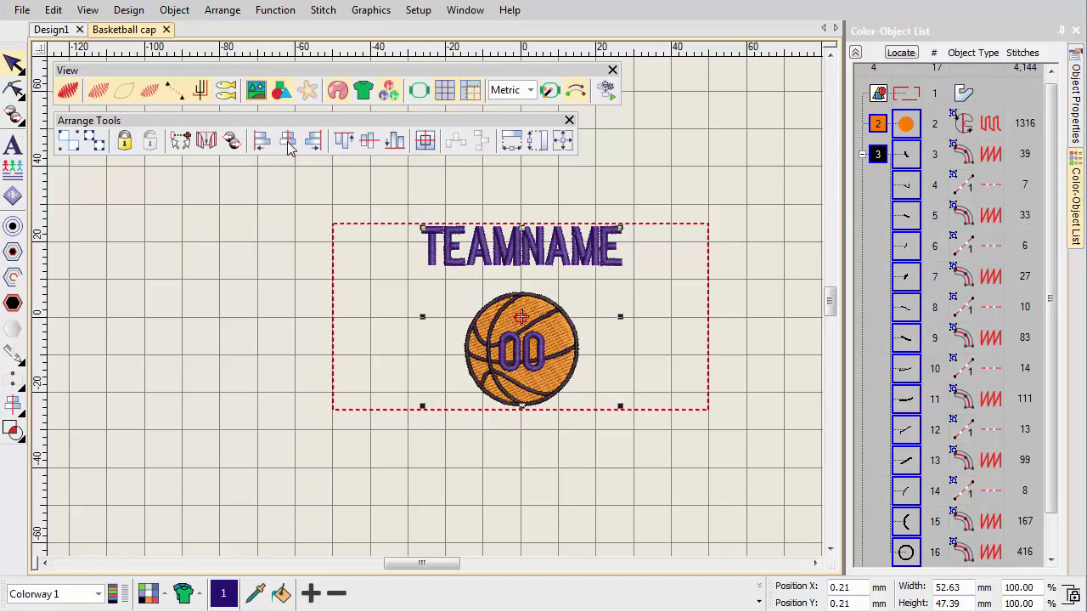
left_click(298, 185)
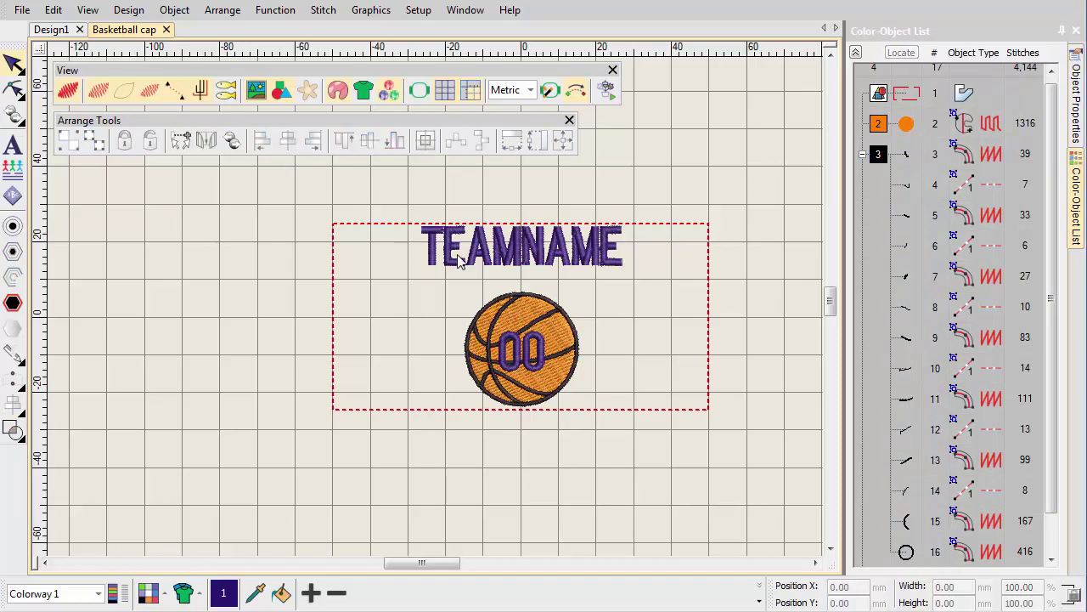
left_click(458, 268)
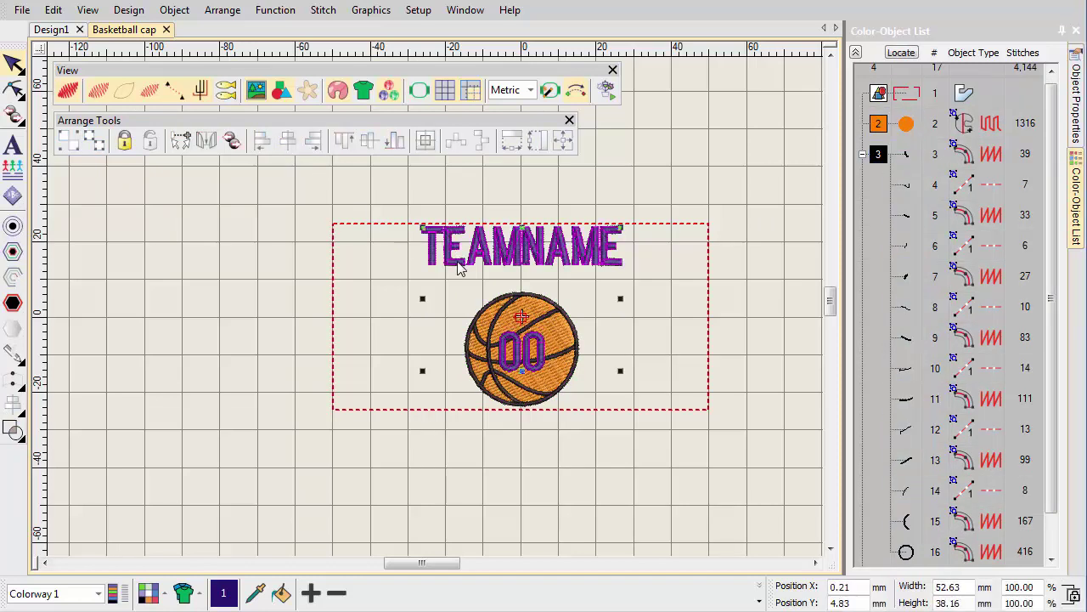
left_click(13, 90)
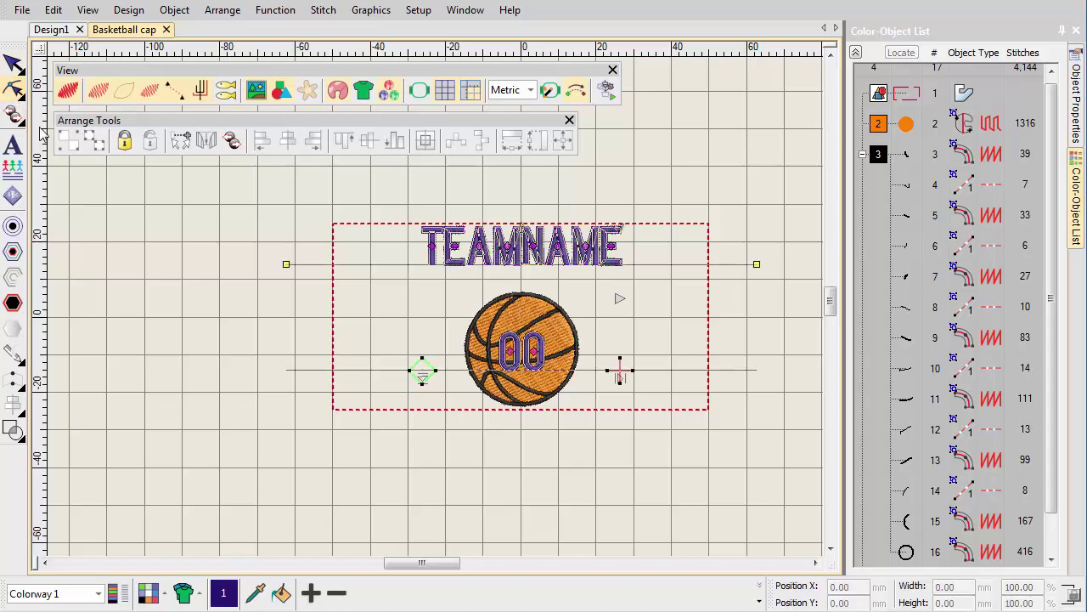
left_click_drag(286, 261, 334, 263)
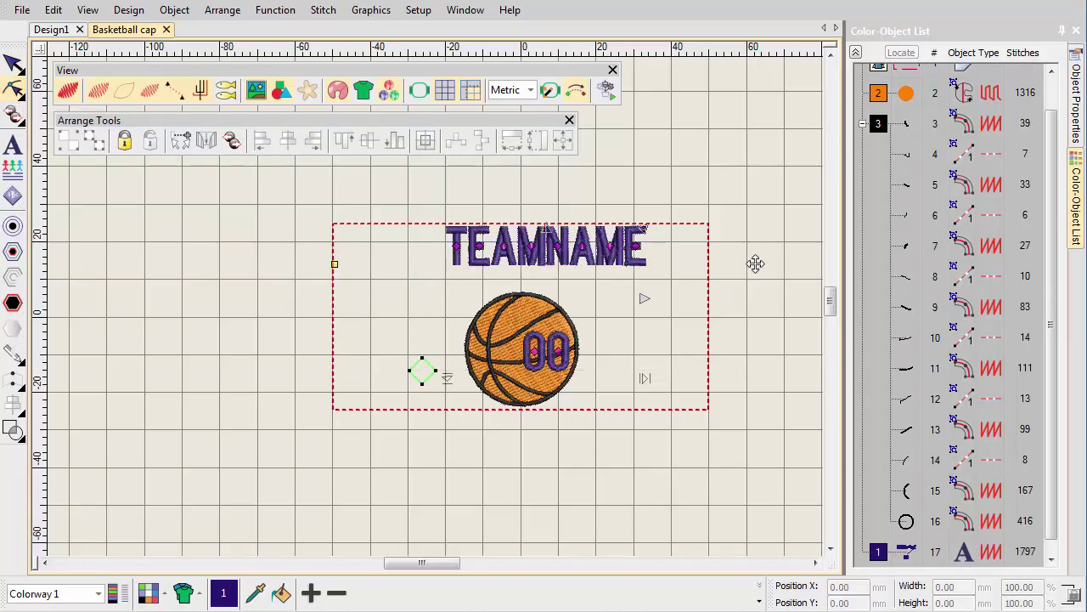
left_click_drag(756, 264, 705, 265)
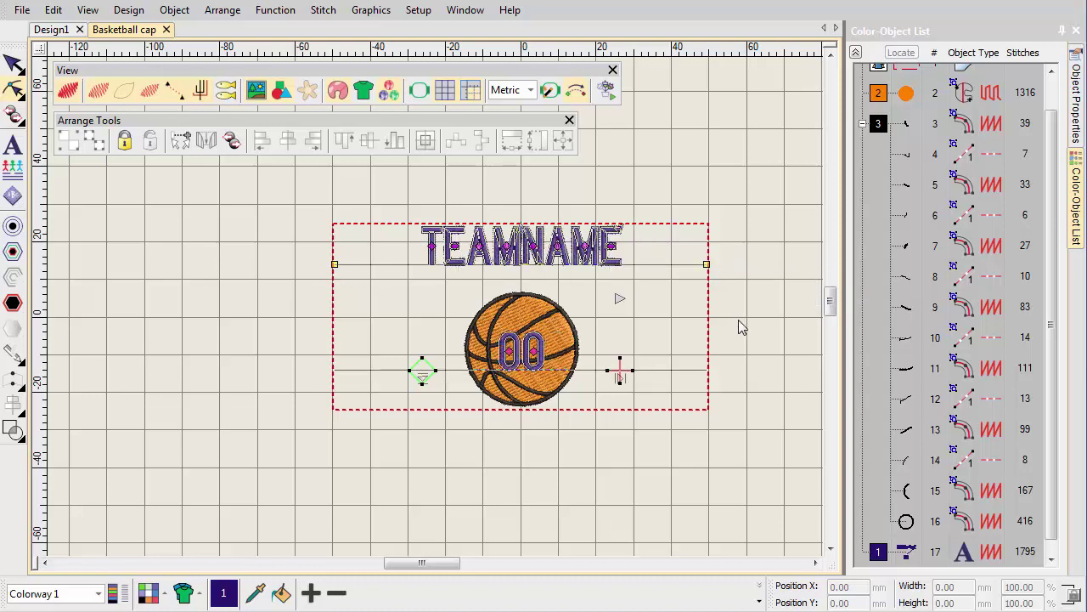
left_click(738, 320)
Recolour TEAMNAME and 00 white (colour 15).
left_click(535, 249)
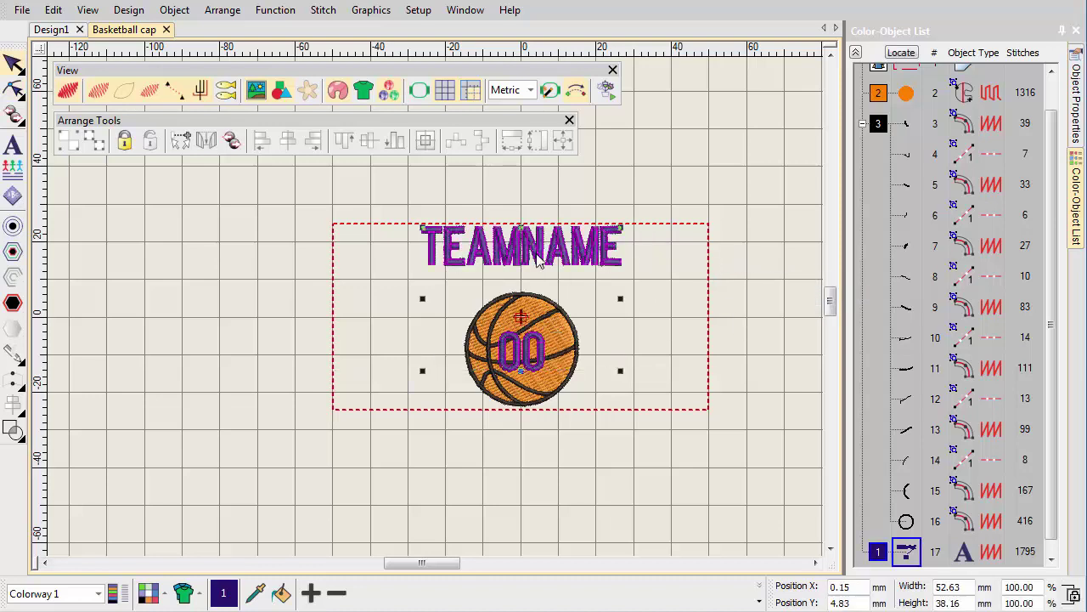
left_click(759, 602)
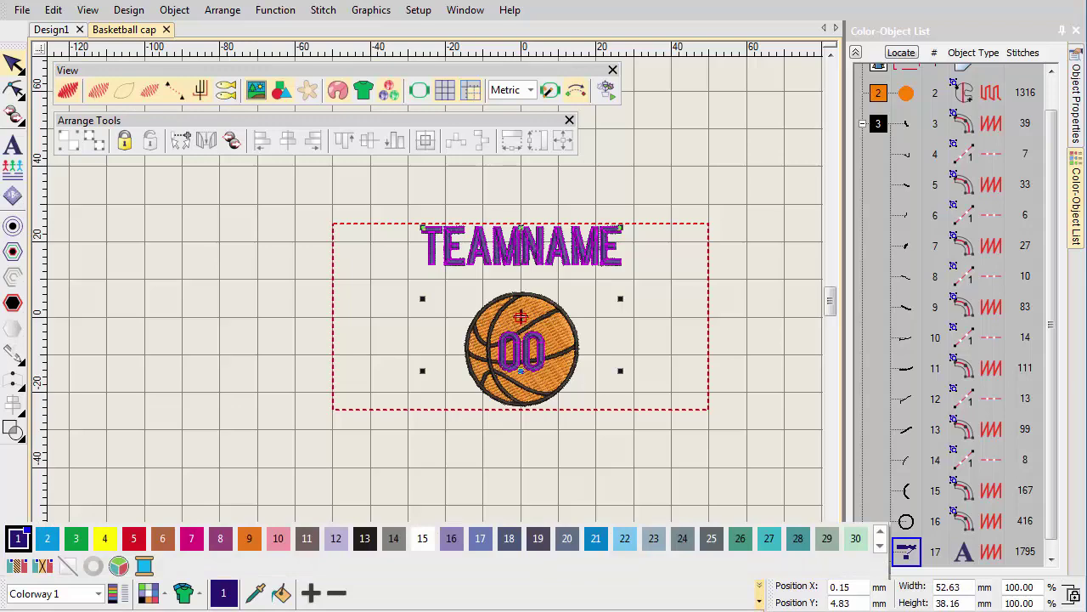
left_click(423, 539)
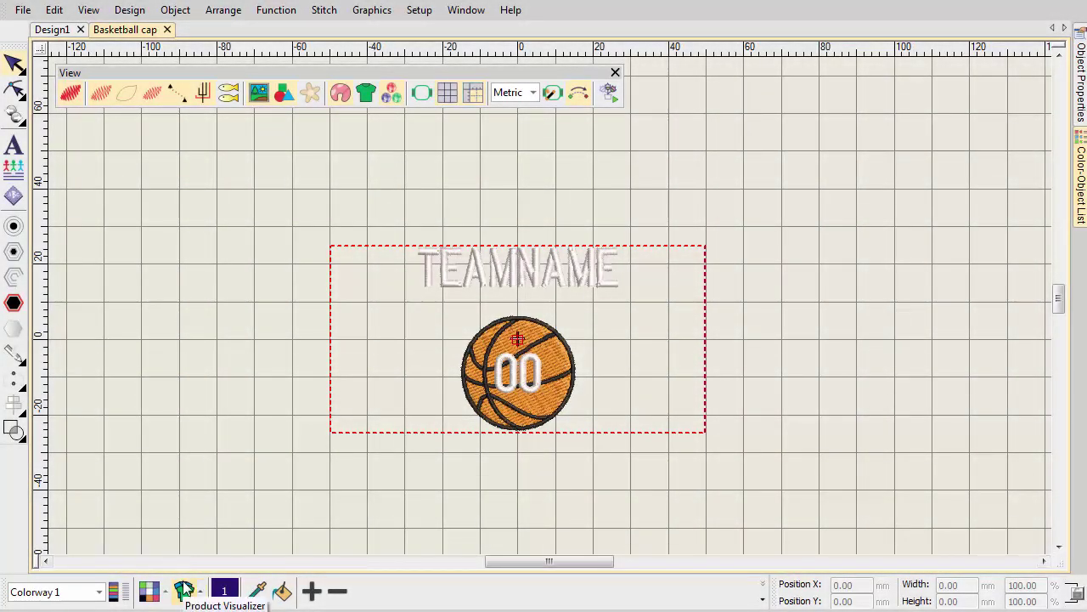
Show the design on a dark red Headwear Cap03_Front cap offset to Y -10 mm.
left_click(184, 590)
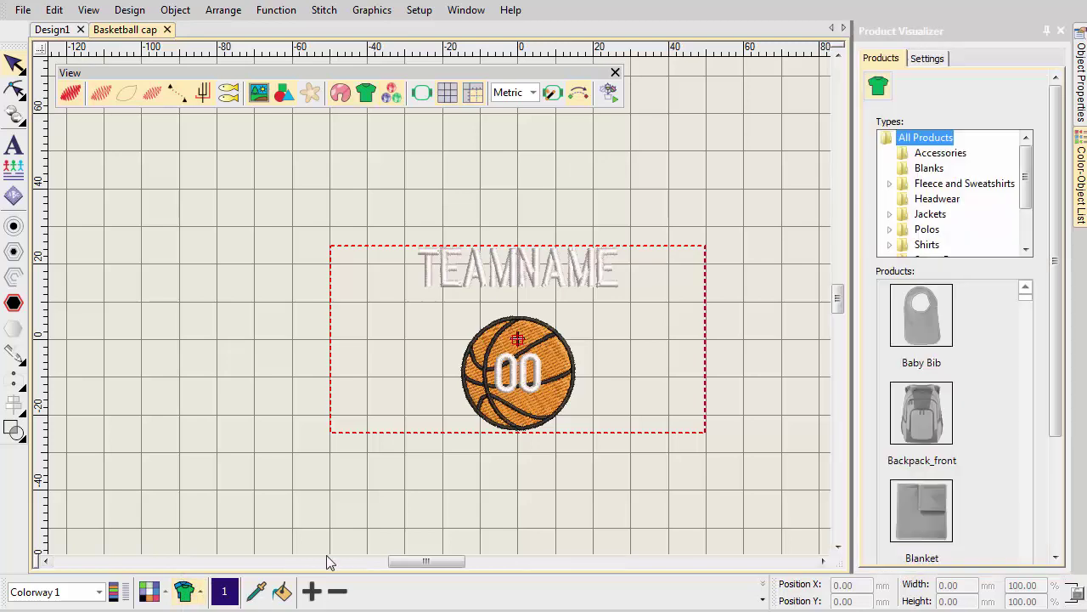
left_click(948, 201)
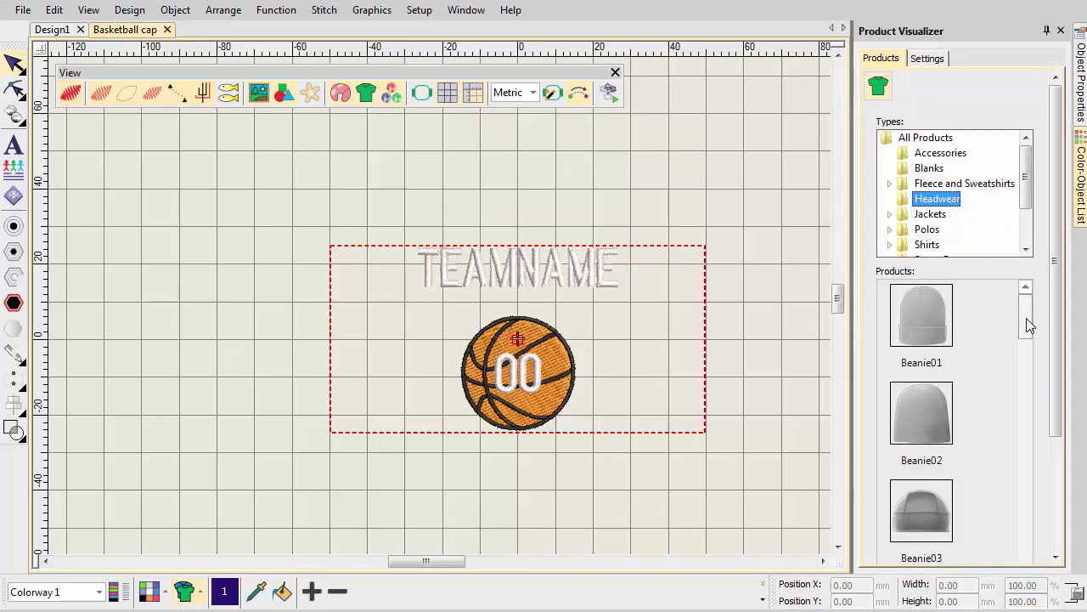
left_click_drag(1027, 318, 1039, 435)
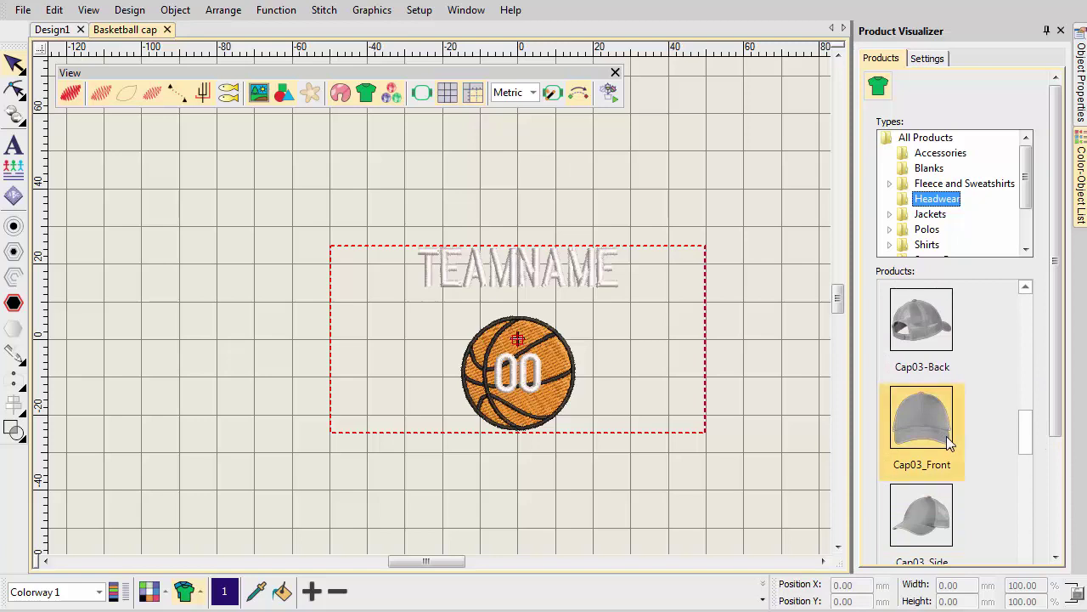
left_click(949, 440)
left_click(934, 59)
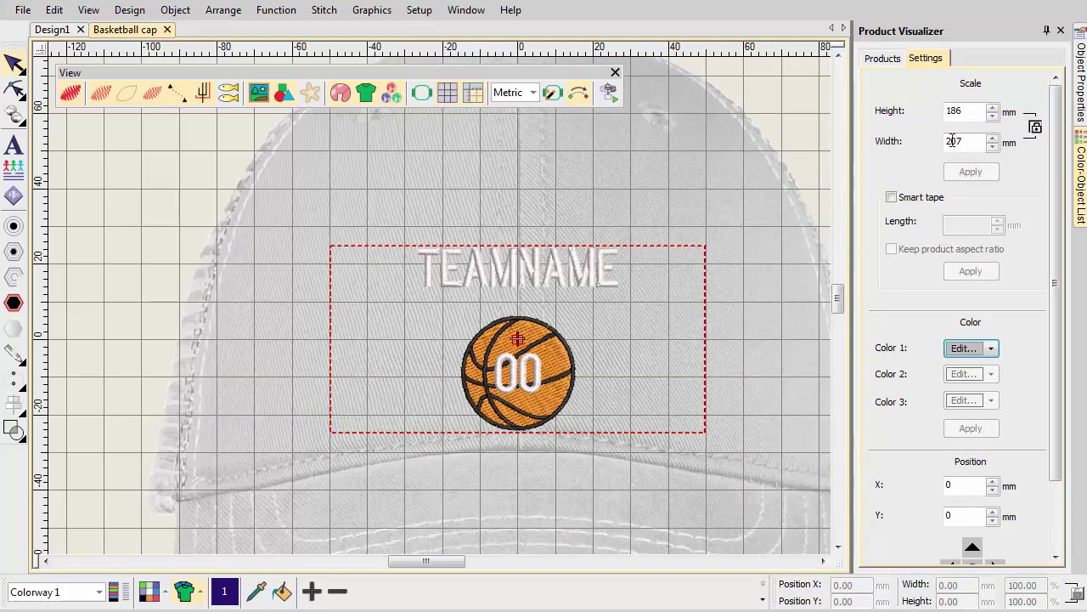
left_click(991, 349)
left_click(957, 388)
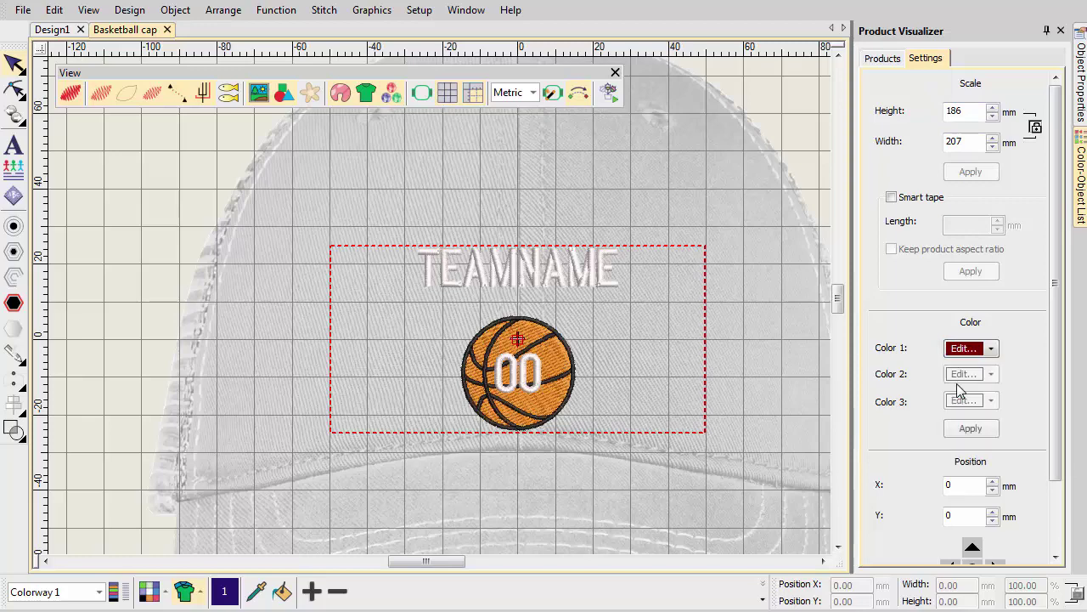
left_click(970, 429)
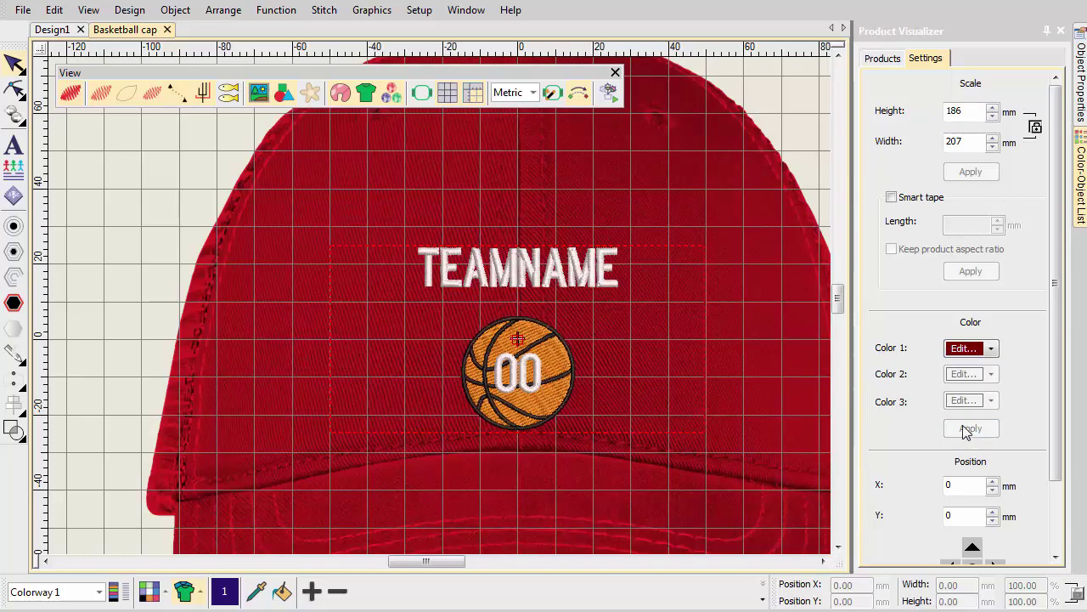
left_click_drag(952, 514, 942, 518)
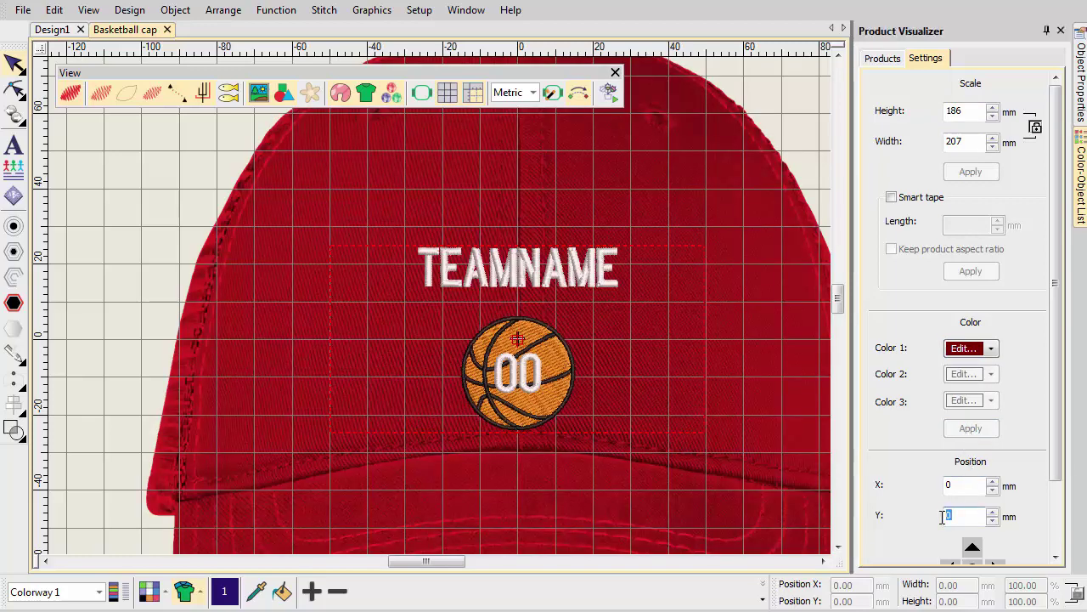
type("-1")
key("Return")
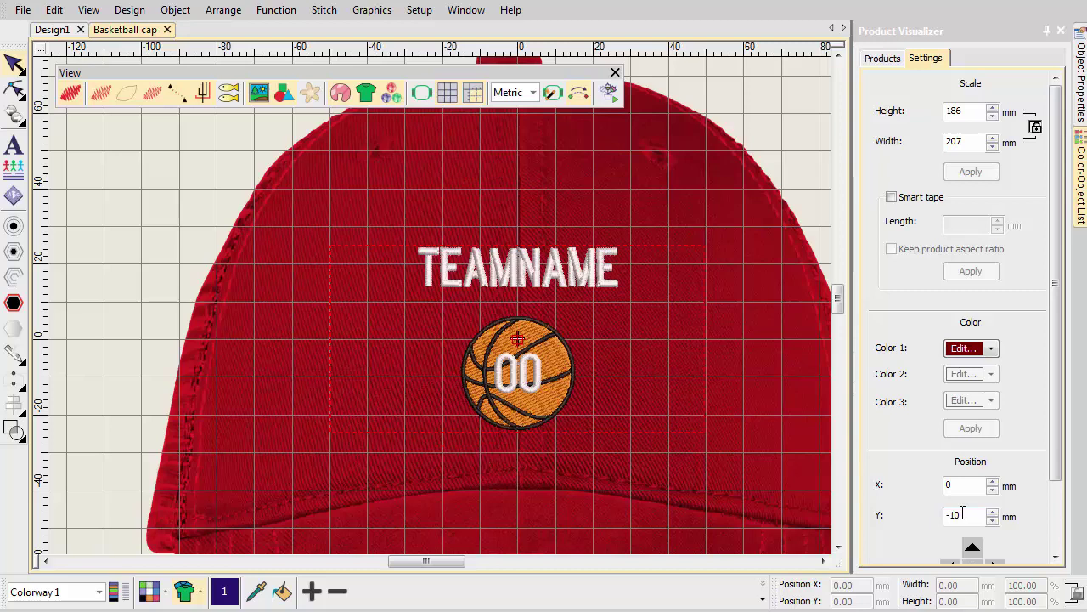
Select the whole design and centre it at position X 0, Y 0.
left_click(493, 276)
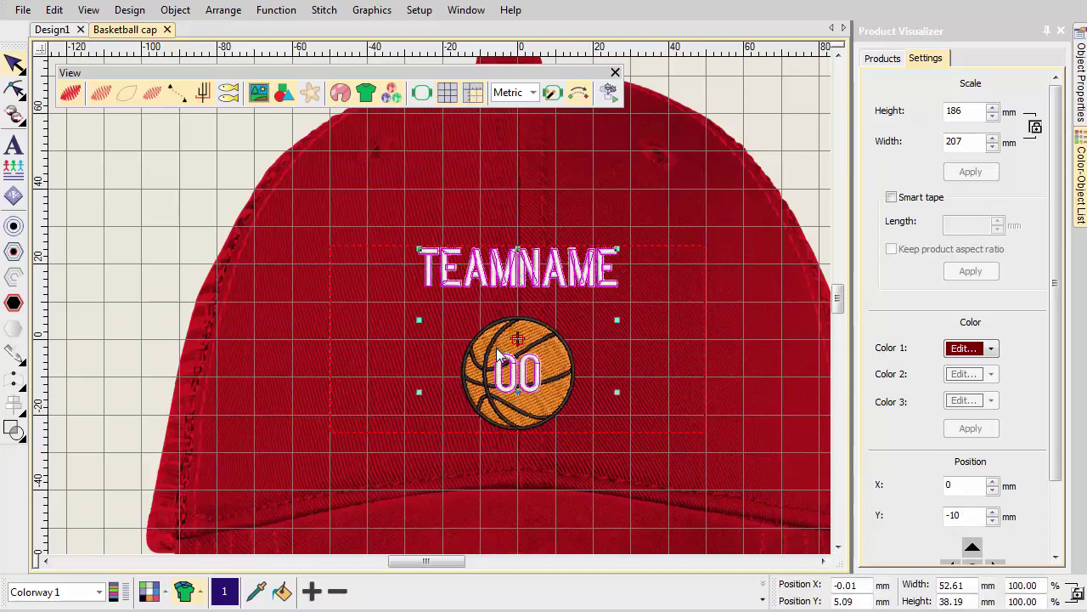
double_click(846, 585)
type("0")
key("Return")
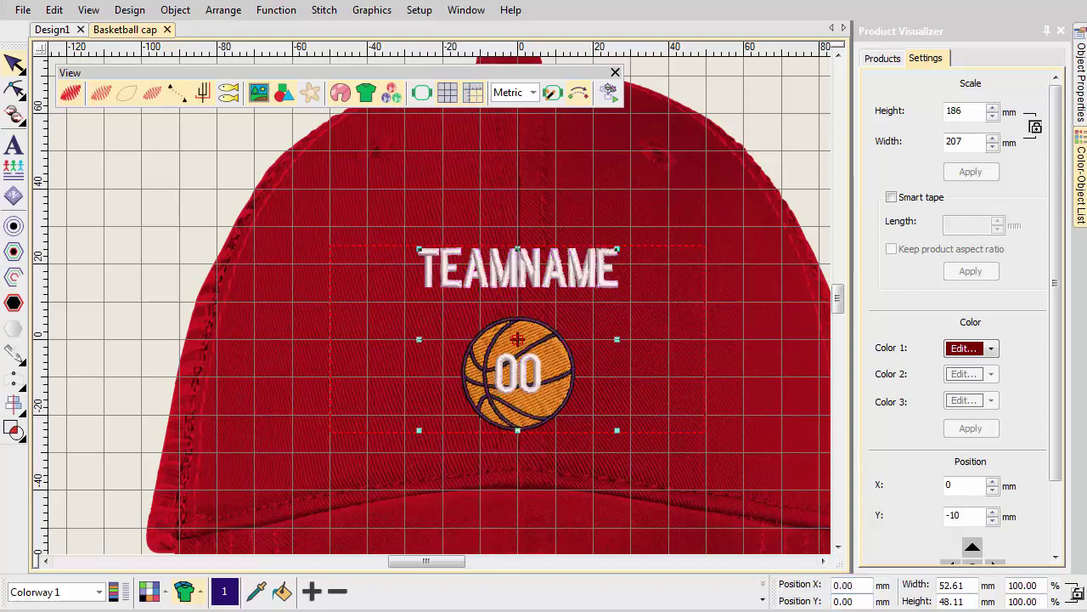
Switch Auto Start & End to 'Digitize start/end point' and confirm.
left_click(577, 96)
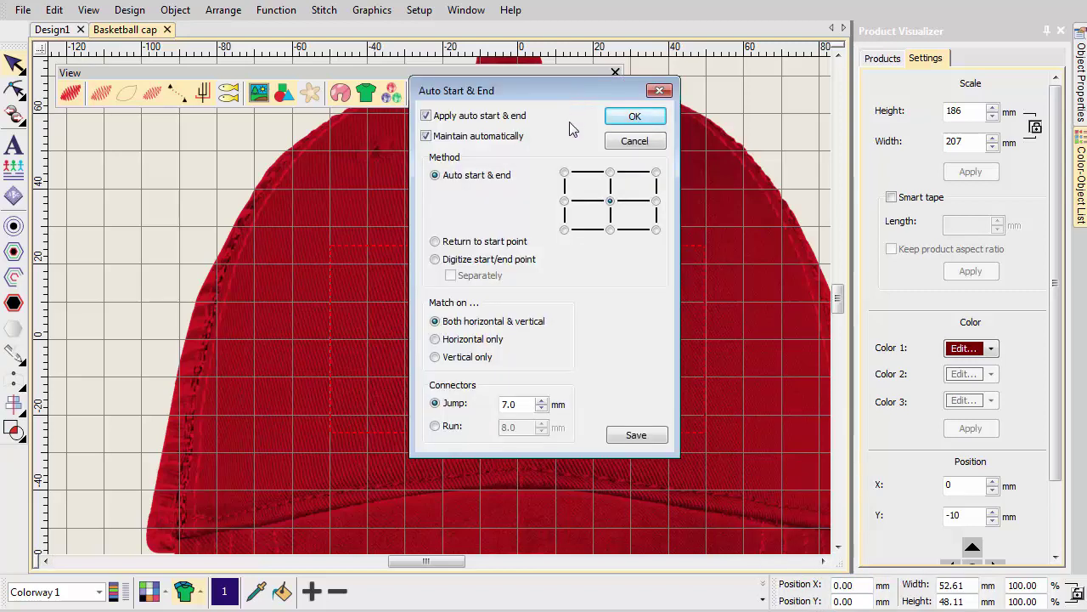
left_click(435, 259)
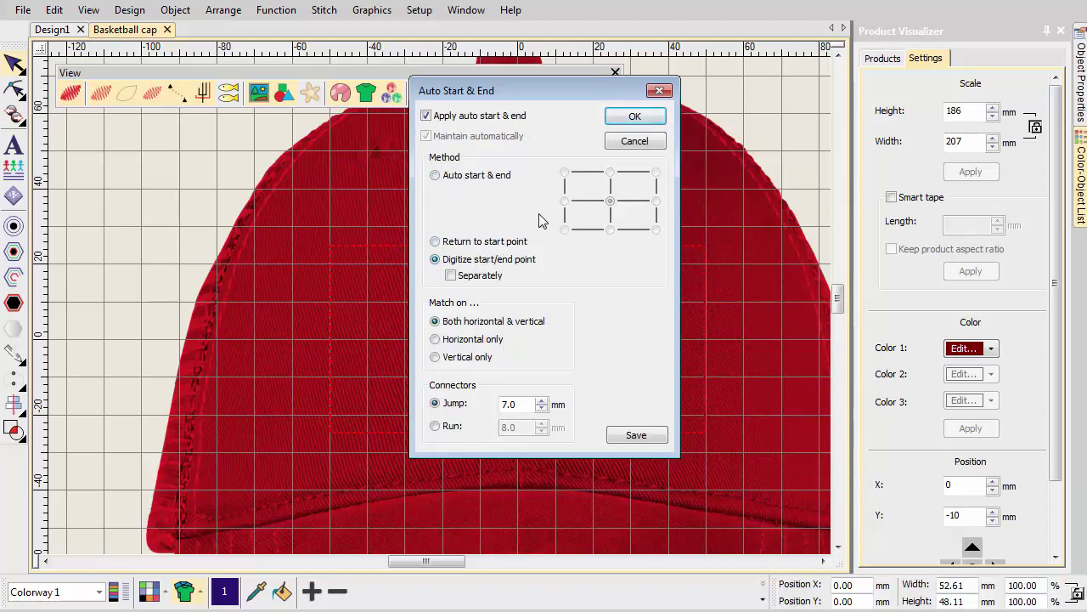
left_click(633, 120)
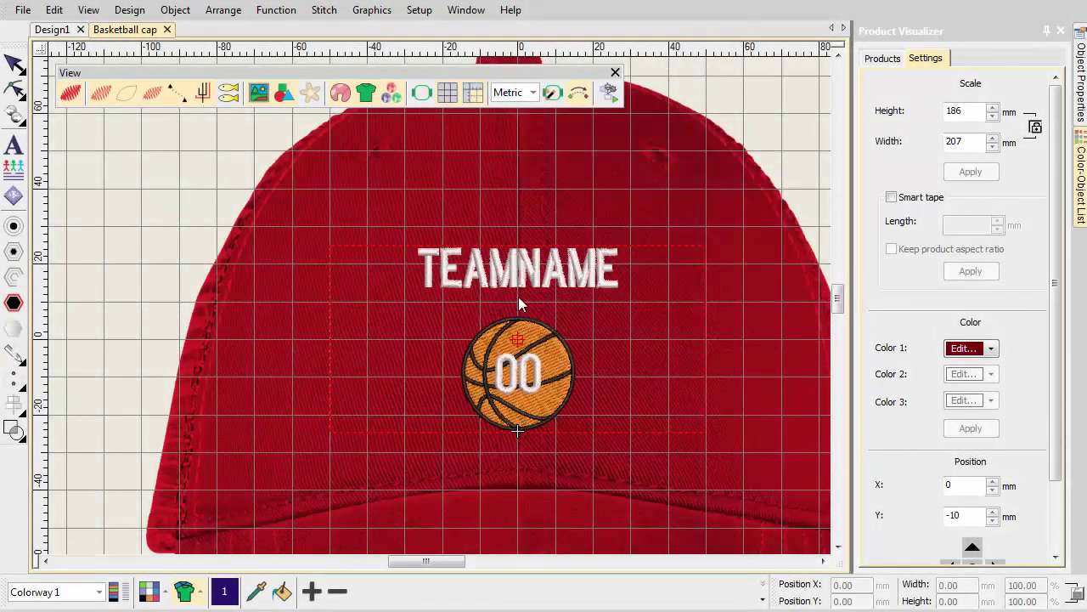
left_click(466, 9)
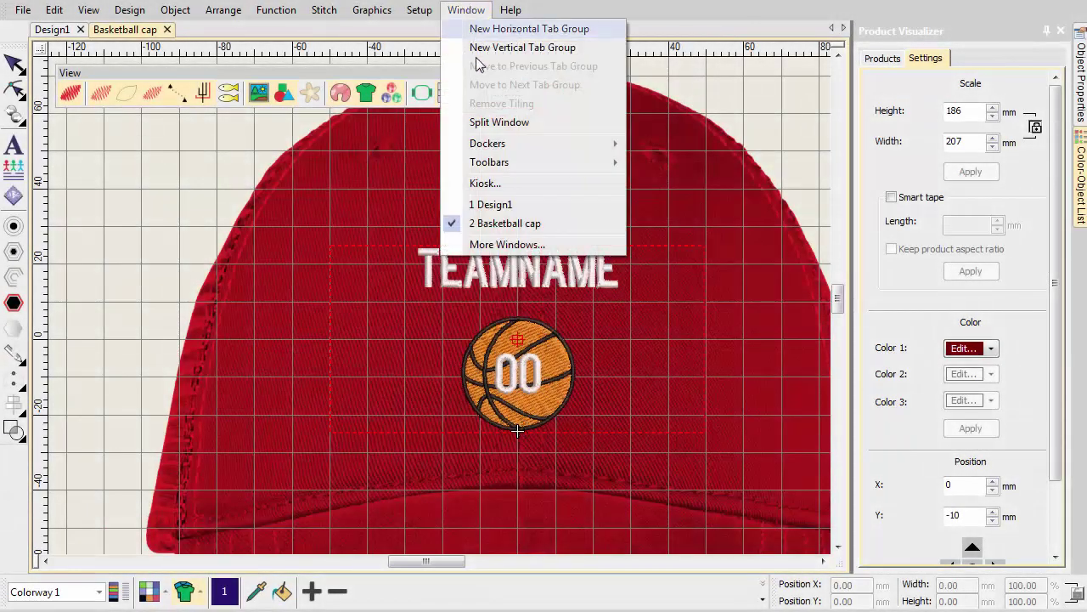
Launch Kiosk mode and replace the placeholder text with JAYHAWKS and 07.
left_click(483, 186)
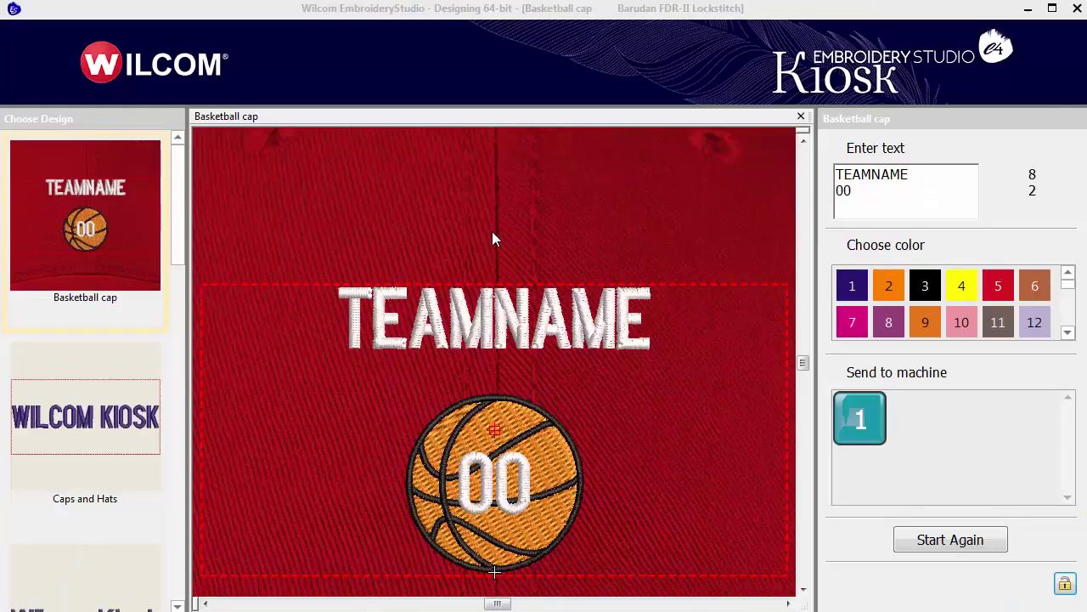
left_click(915, 177)
key("ctrl+a")
key("BackSpace")
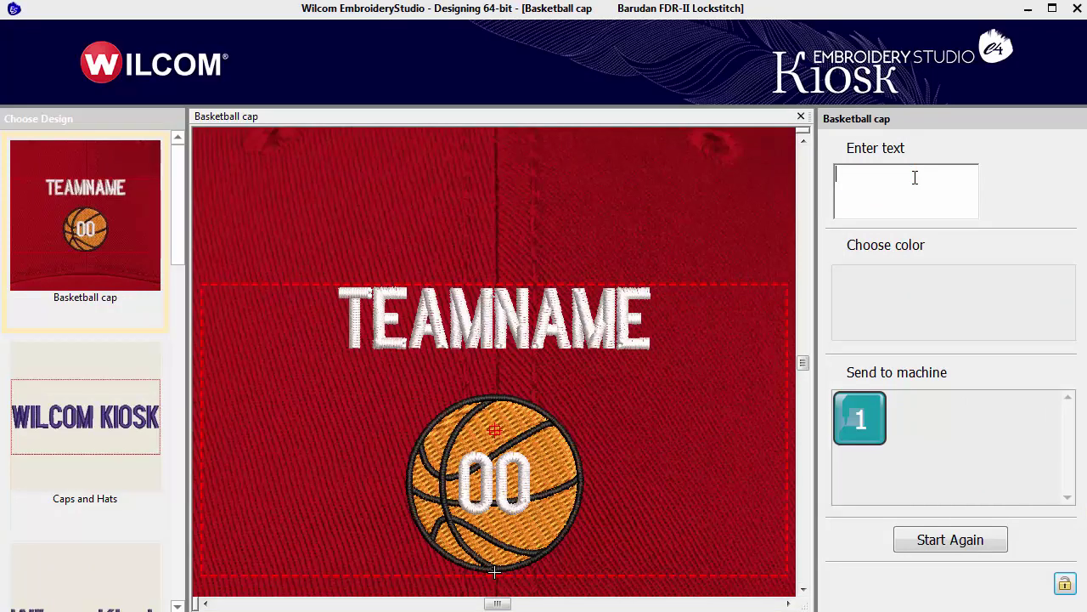
type("JAYHAW")
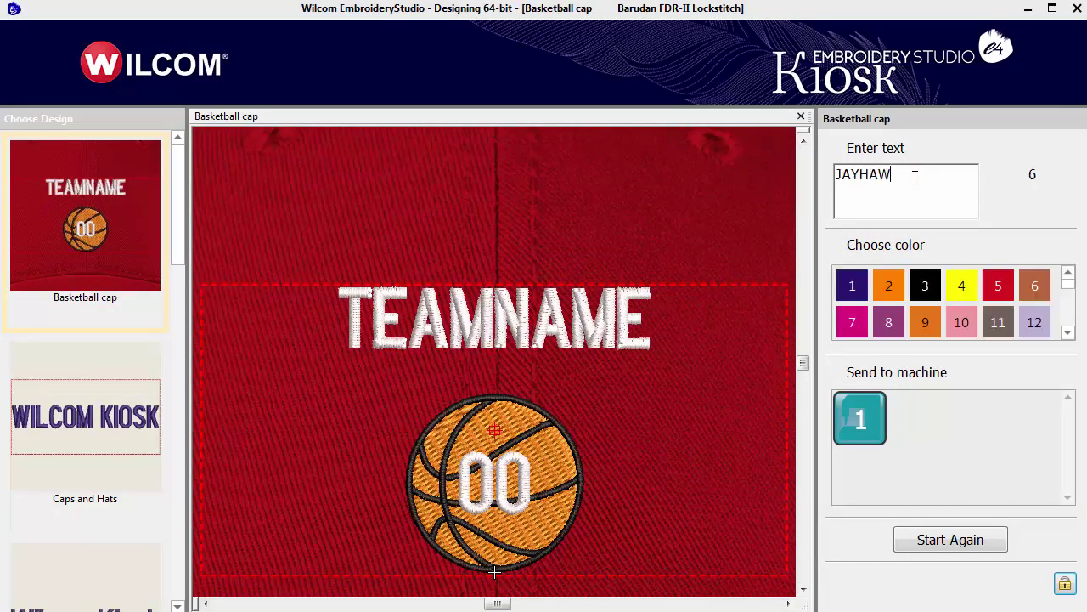
type("KS ")
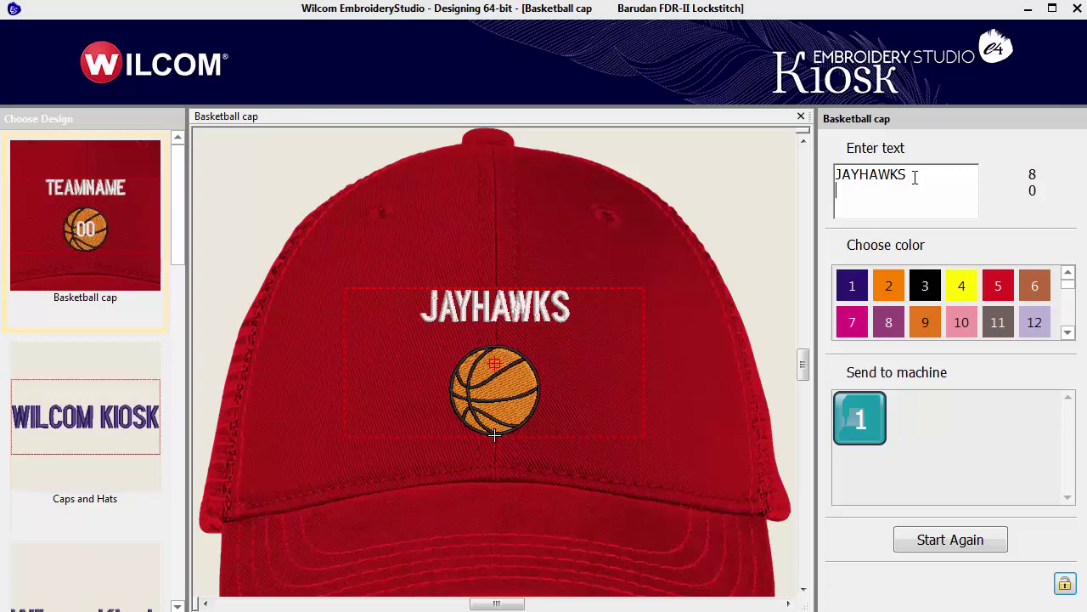
type("07")
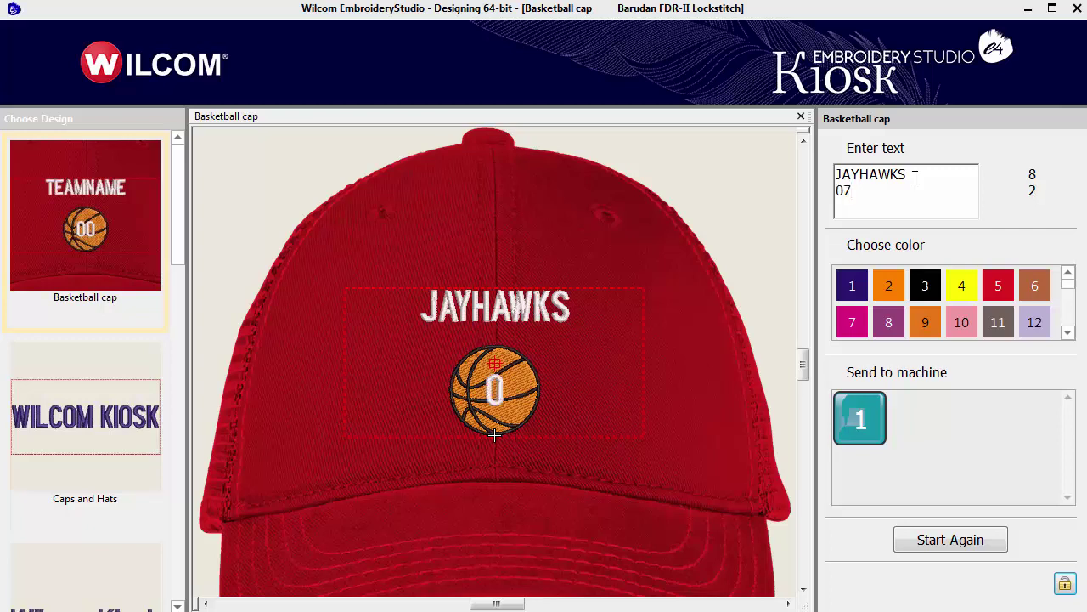